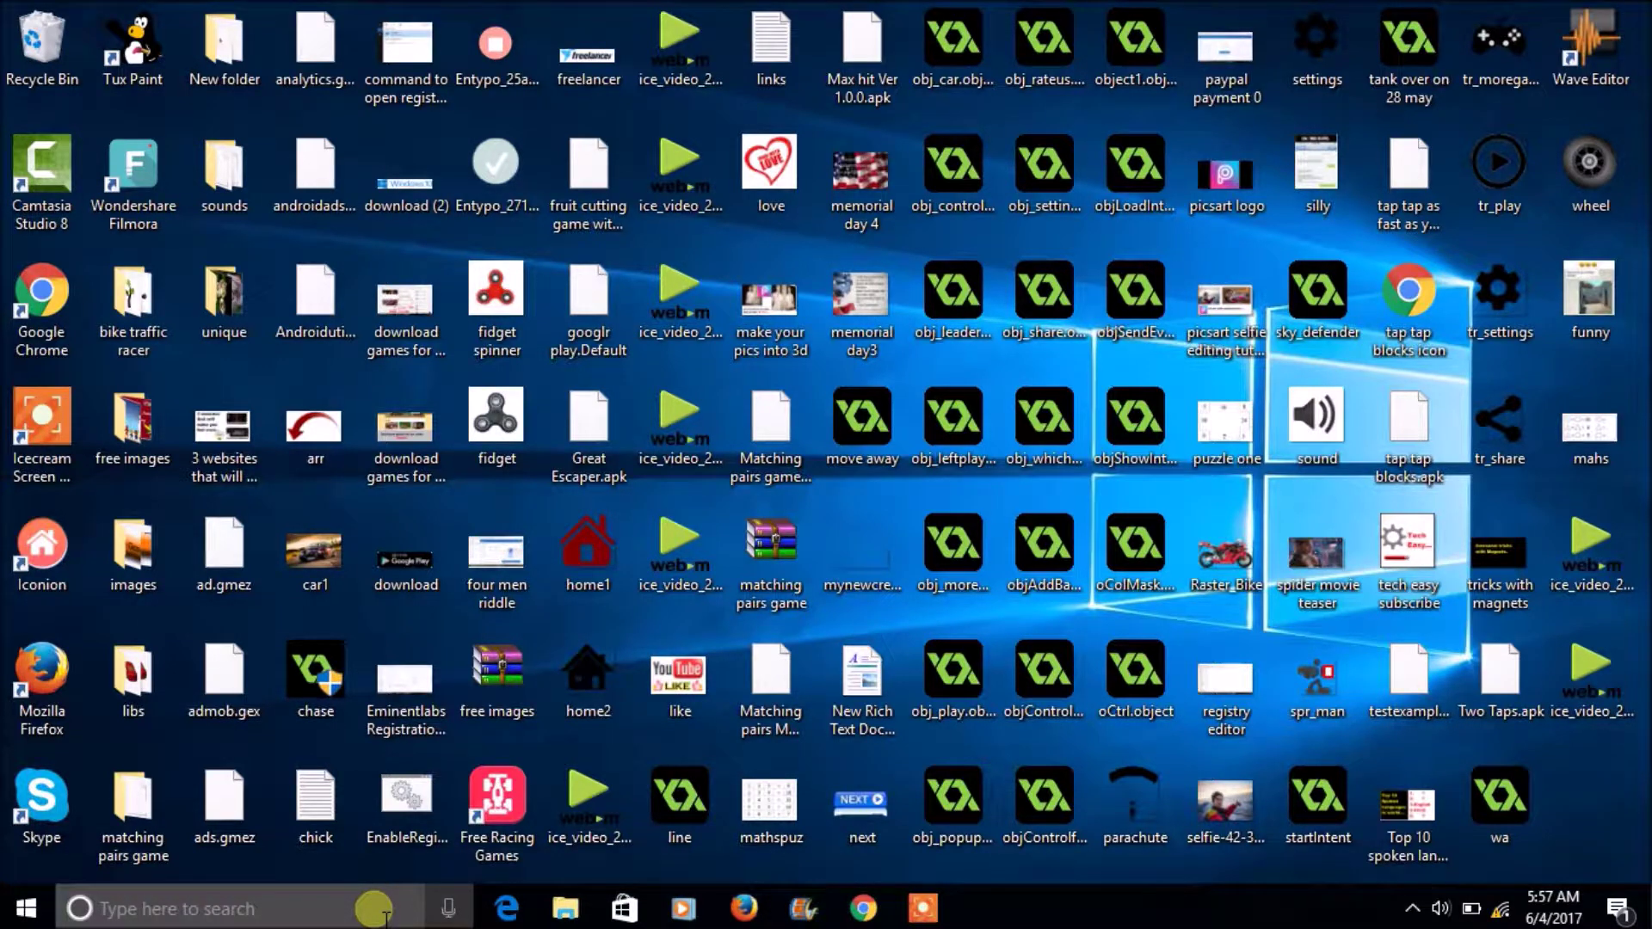
- Search Windows for 'regedit' to find Registry Editor
click(375, 911)
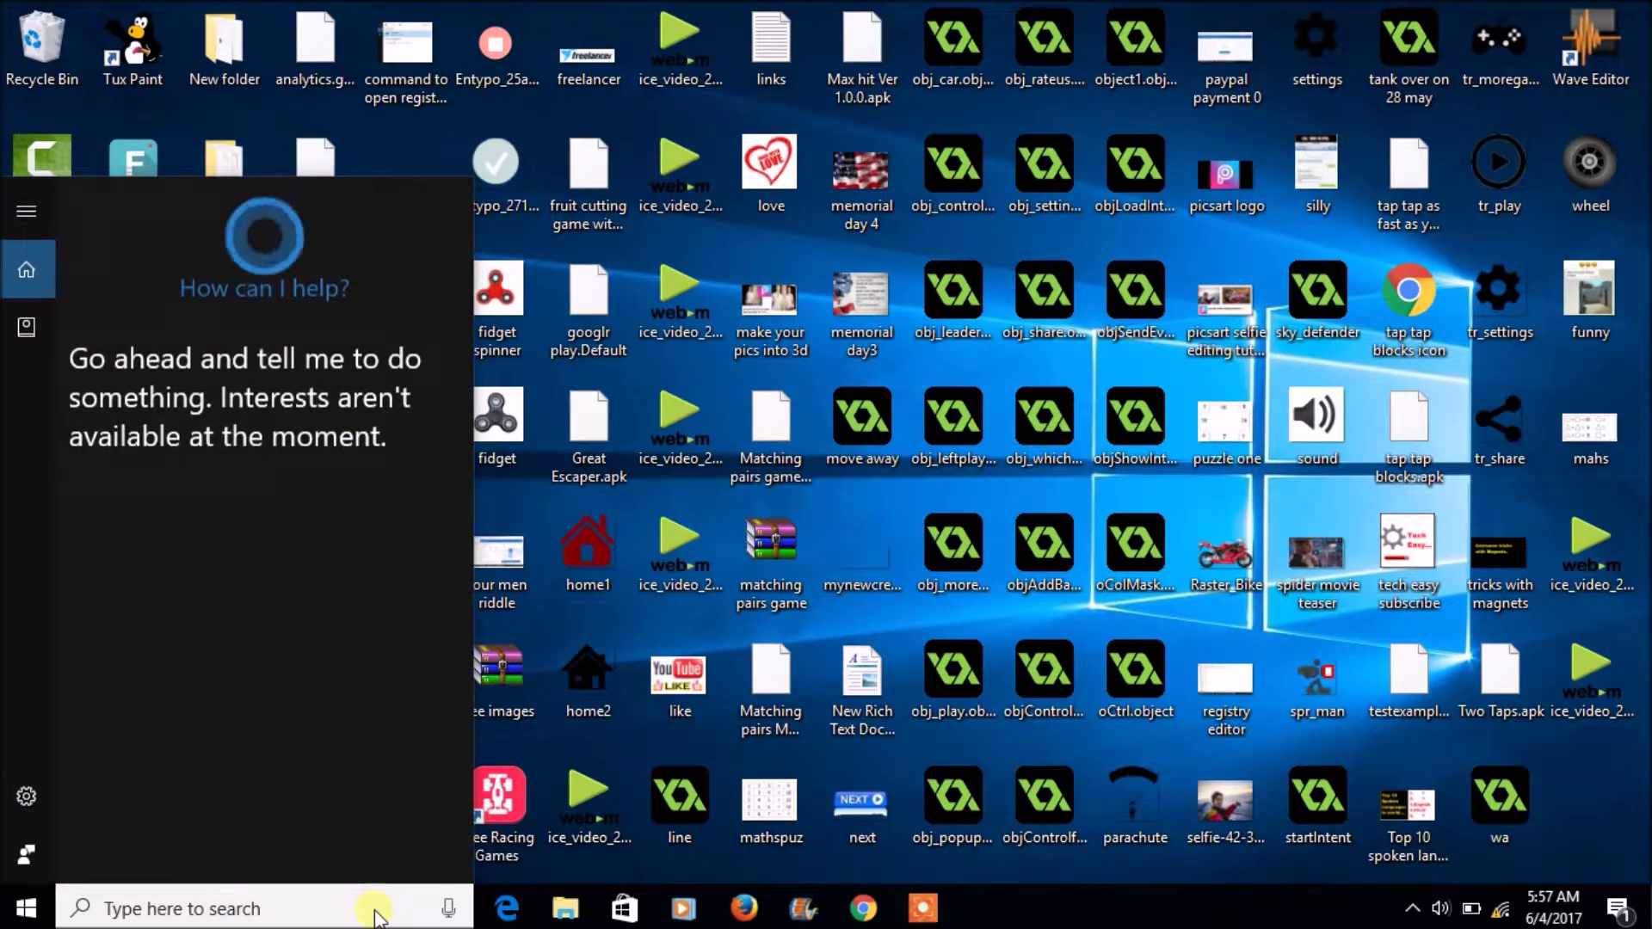
text(reged)
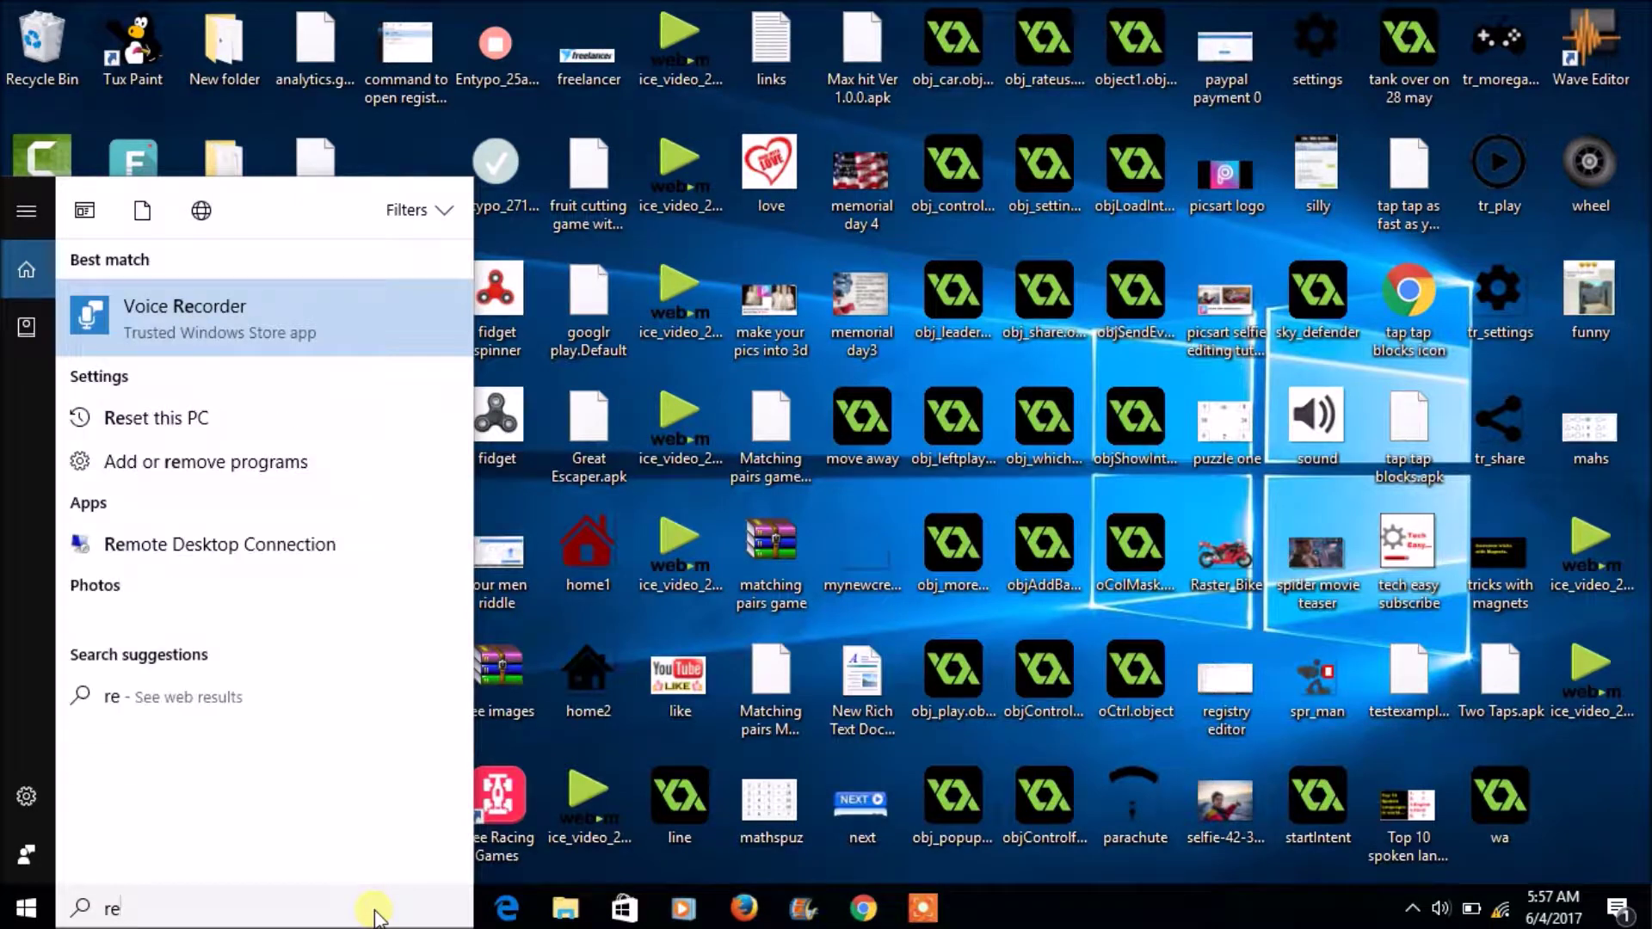
text(it)
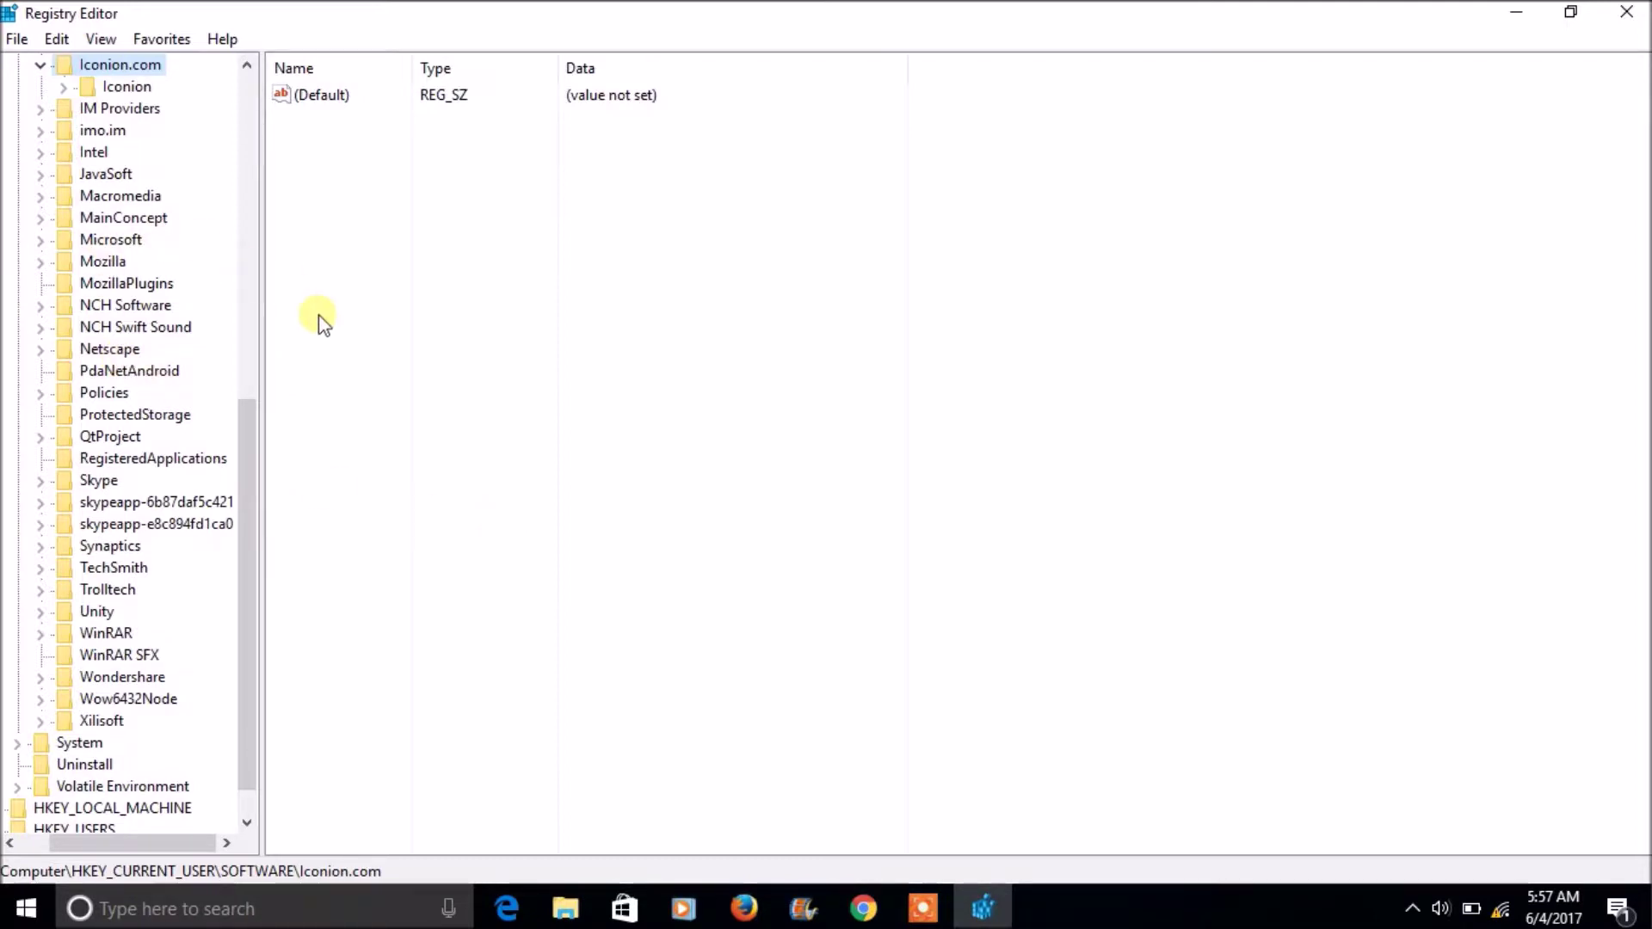
- Expand Gametop and open the Snowmobile Extreme Racing key to list its values
click(241, 193)
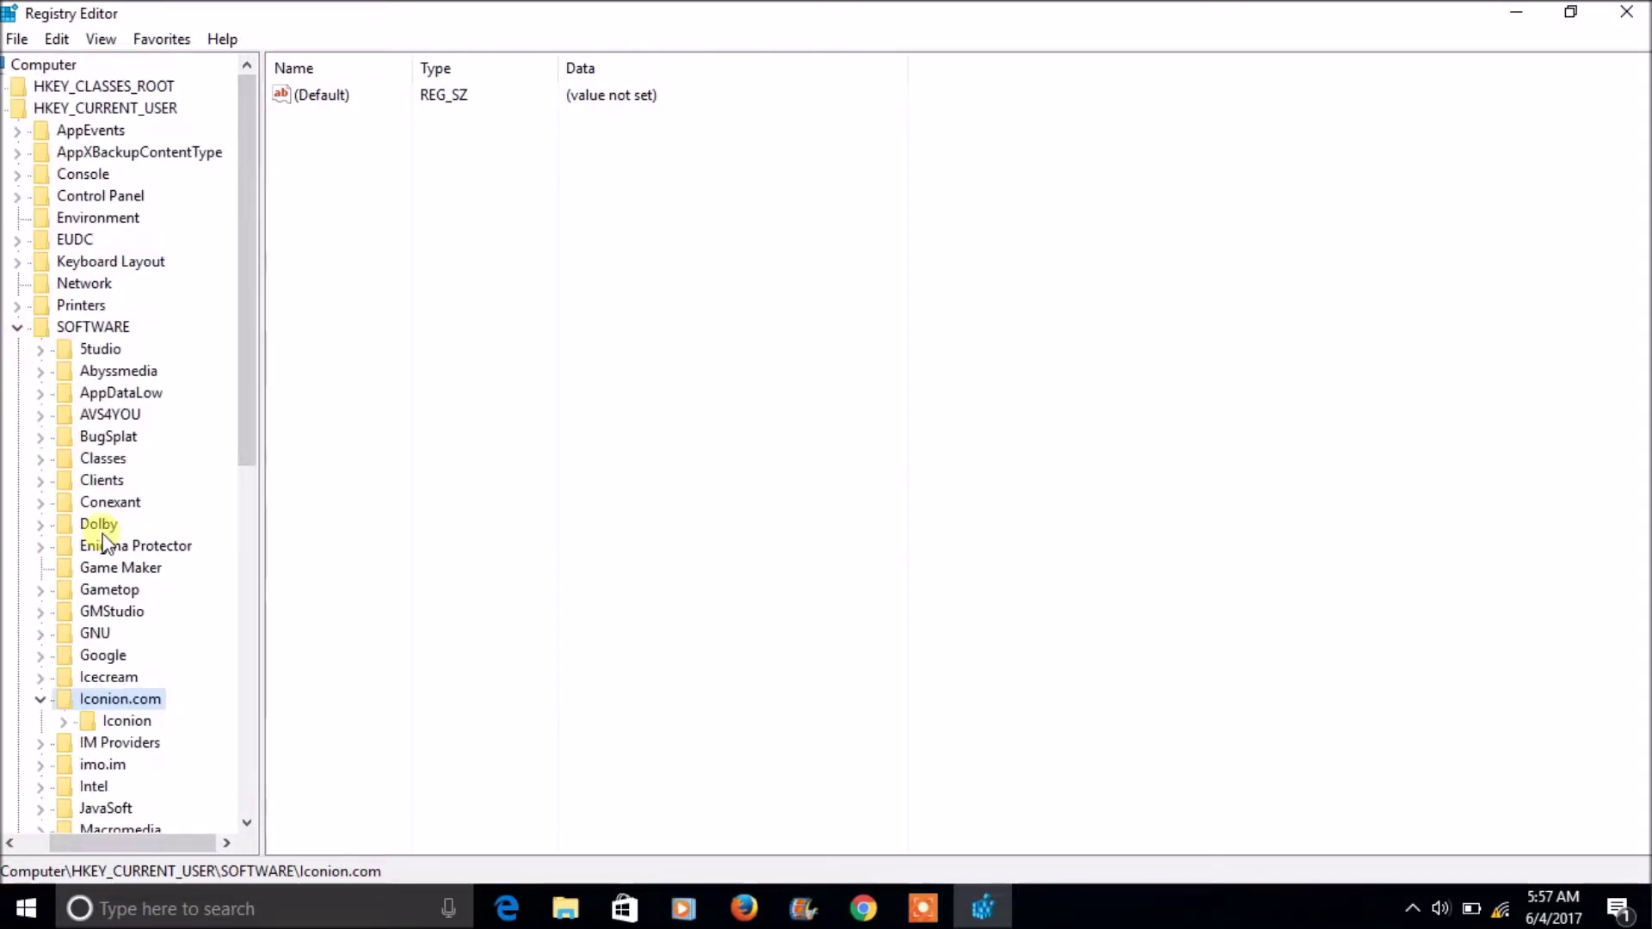
double_click(126, 590)
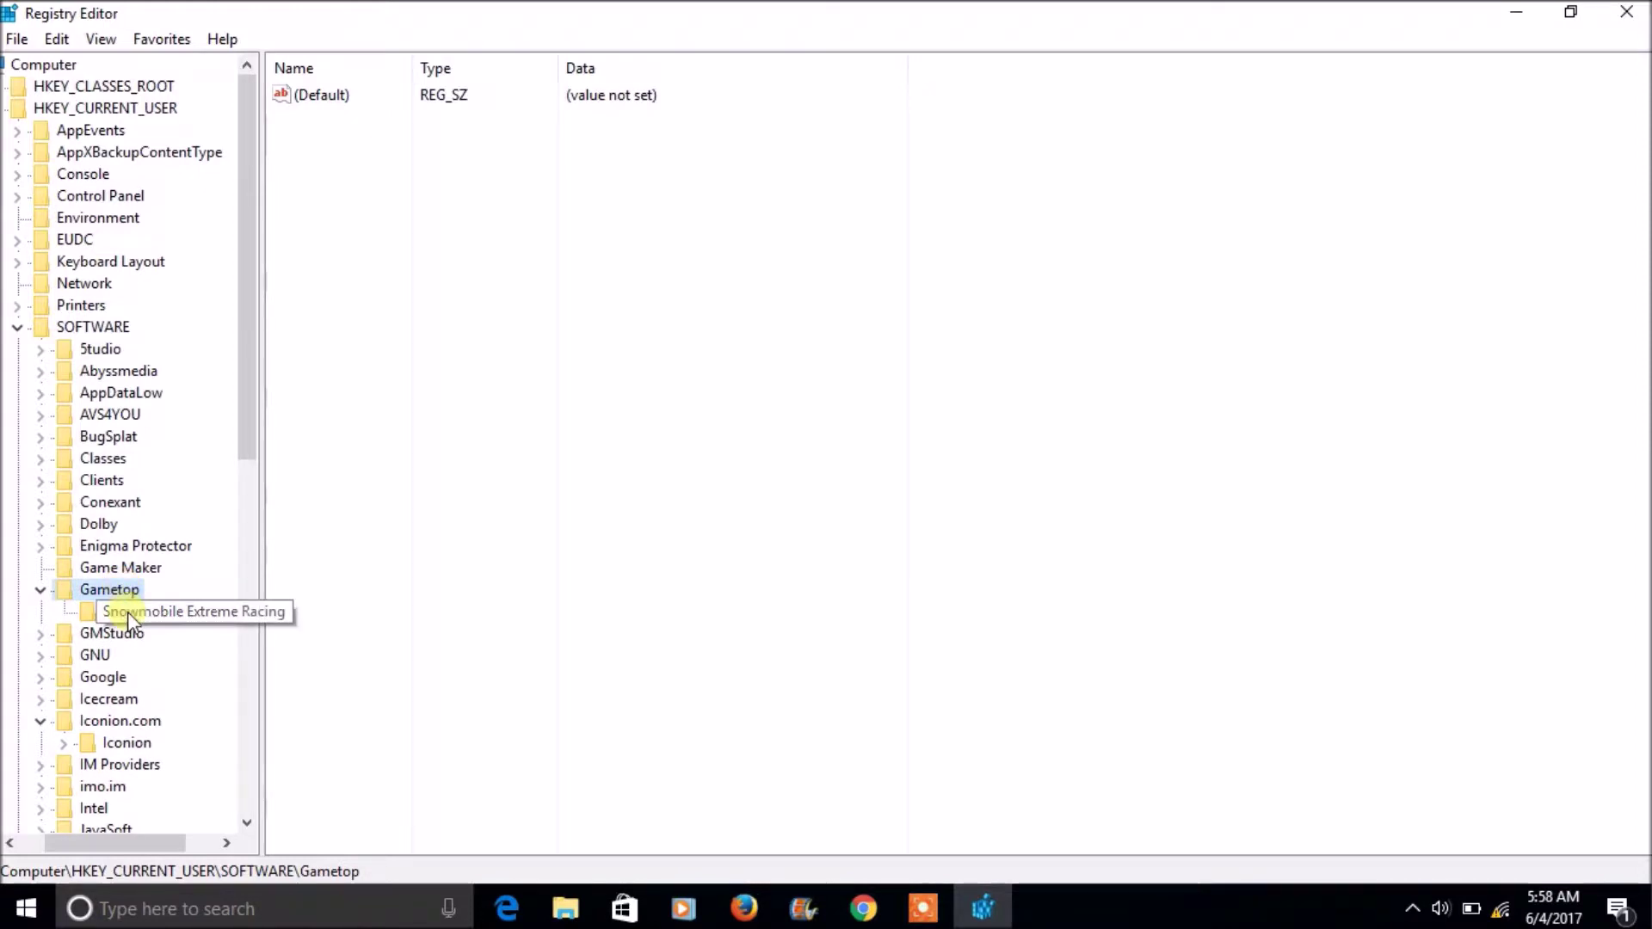
click(128, 612)
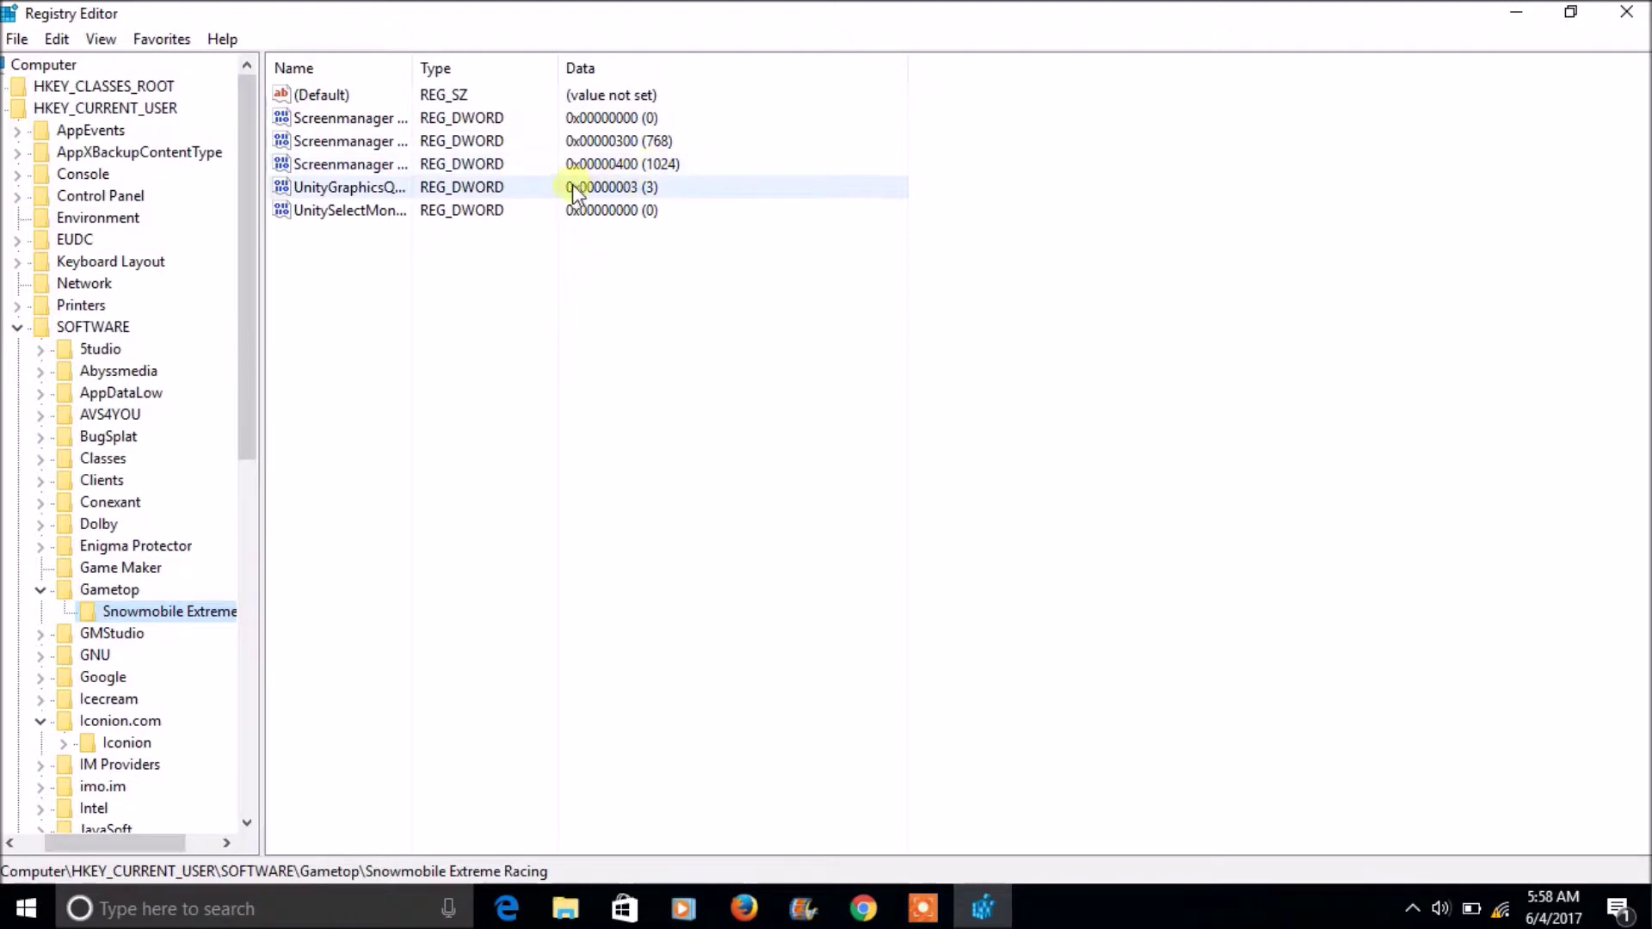
- Select both Unity values and bring up their context menu
click(481, 215)
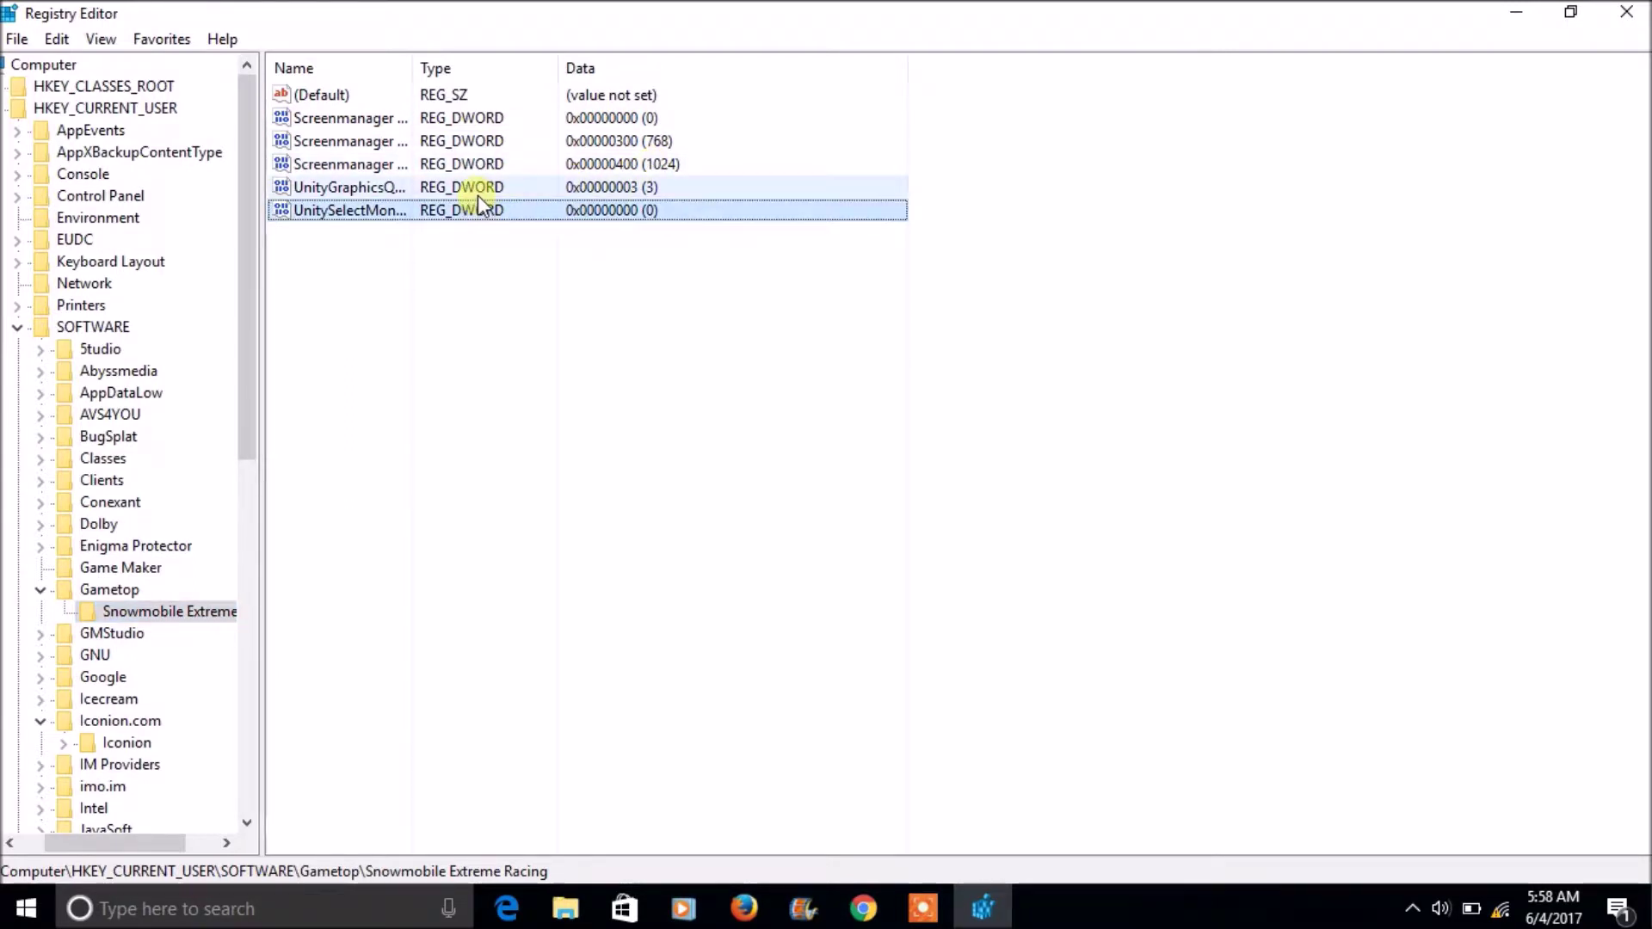
ctrl+click(477, 191)
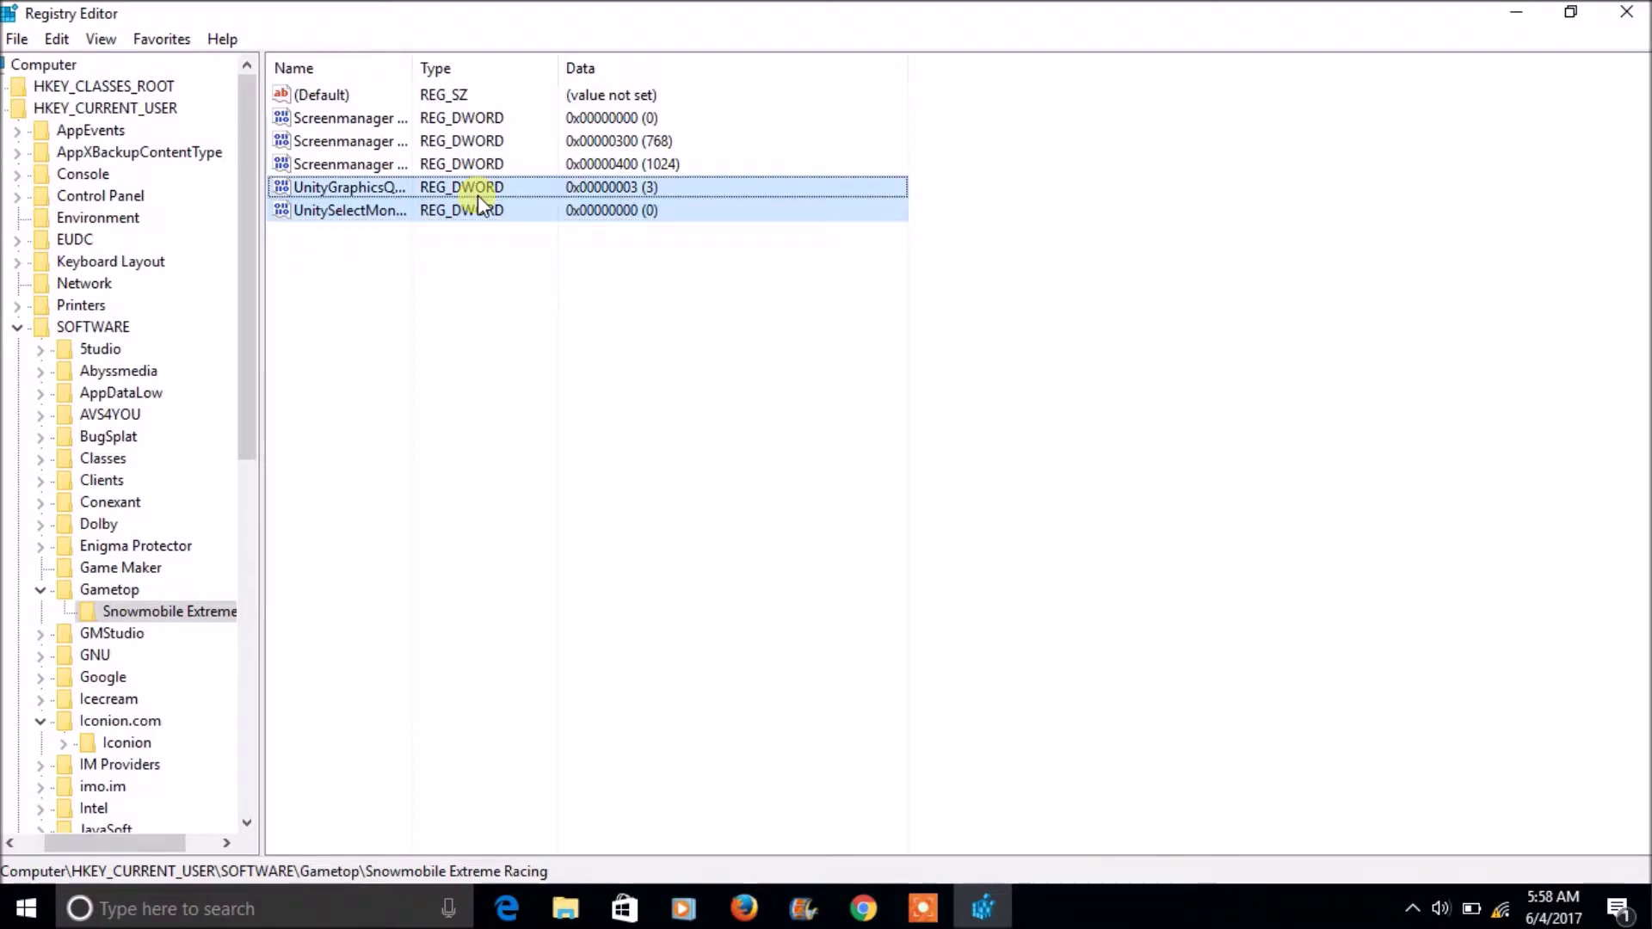
right_click(477, 196)
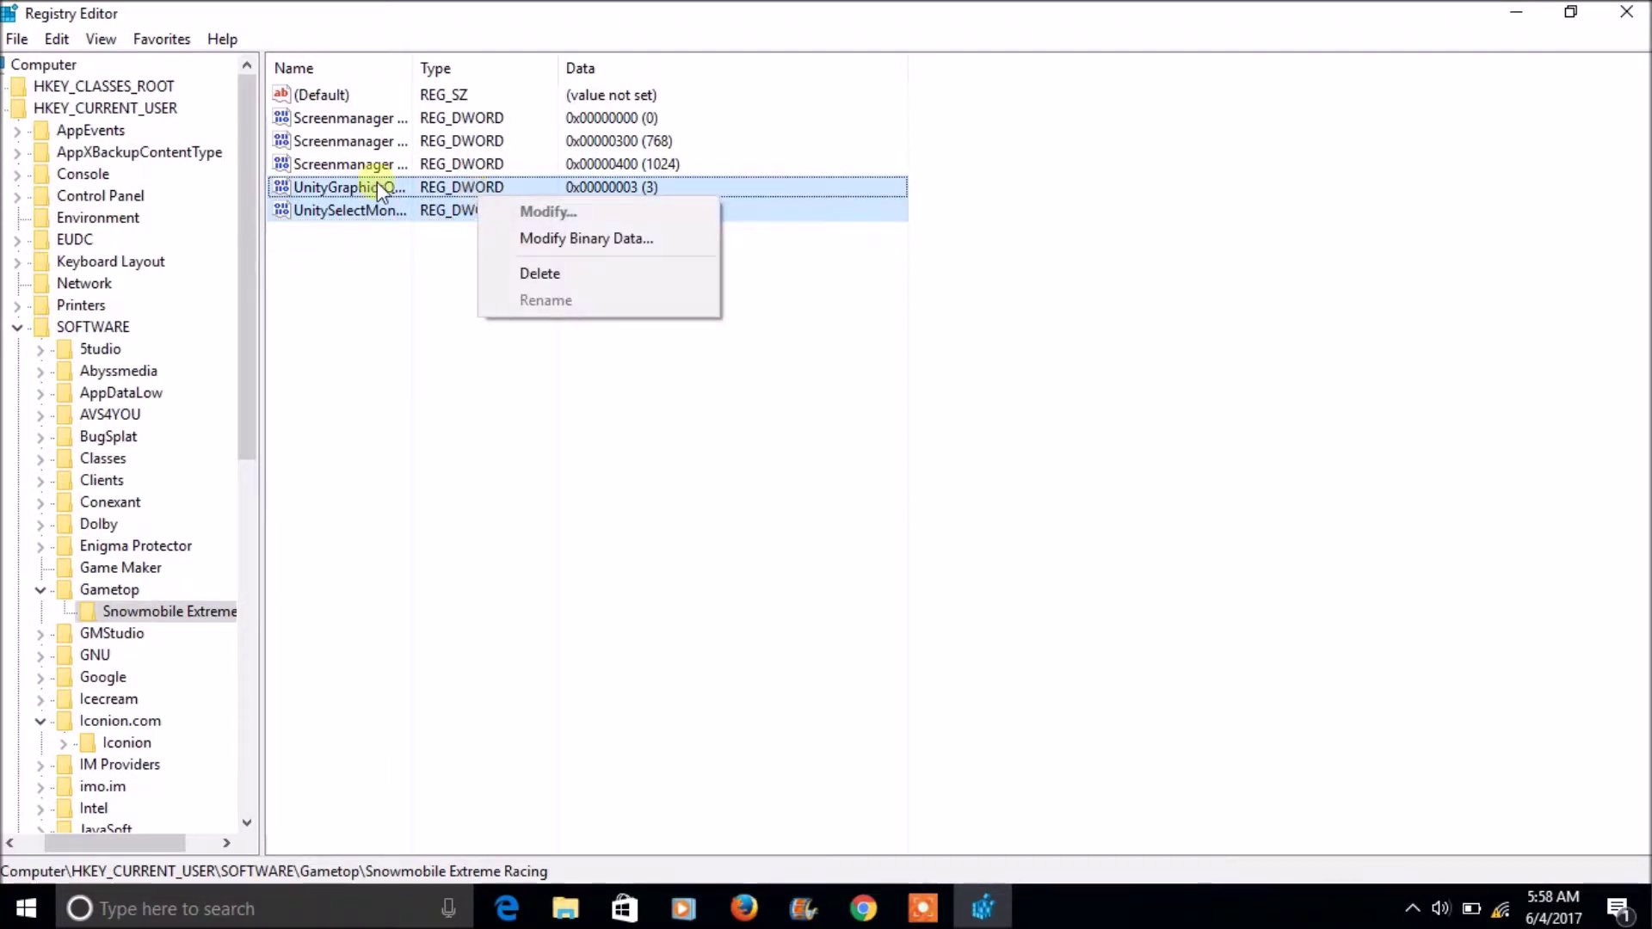
- Export the Snowmobile Extreme Racing branch to Documents as gametopregistry_backup.reg
click(17, 41)
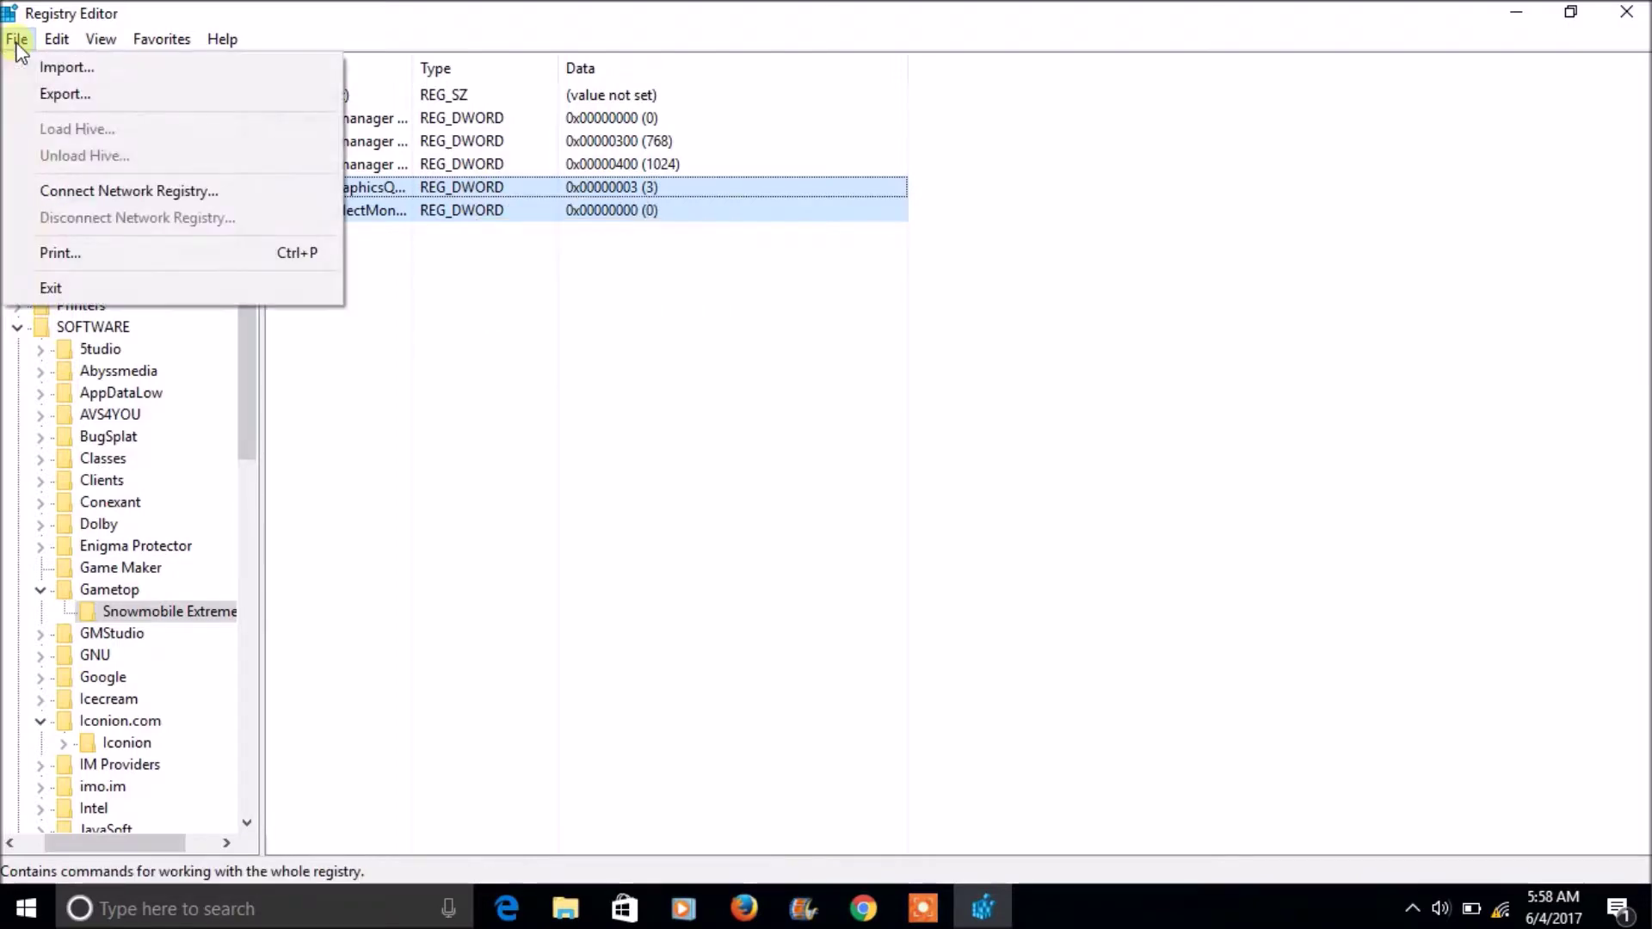
click(92, 102)
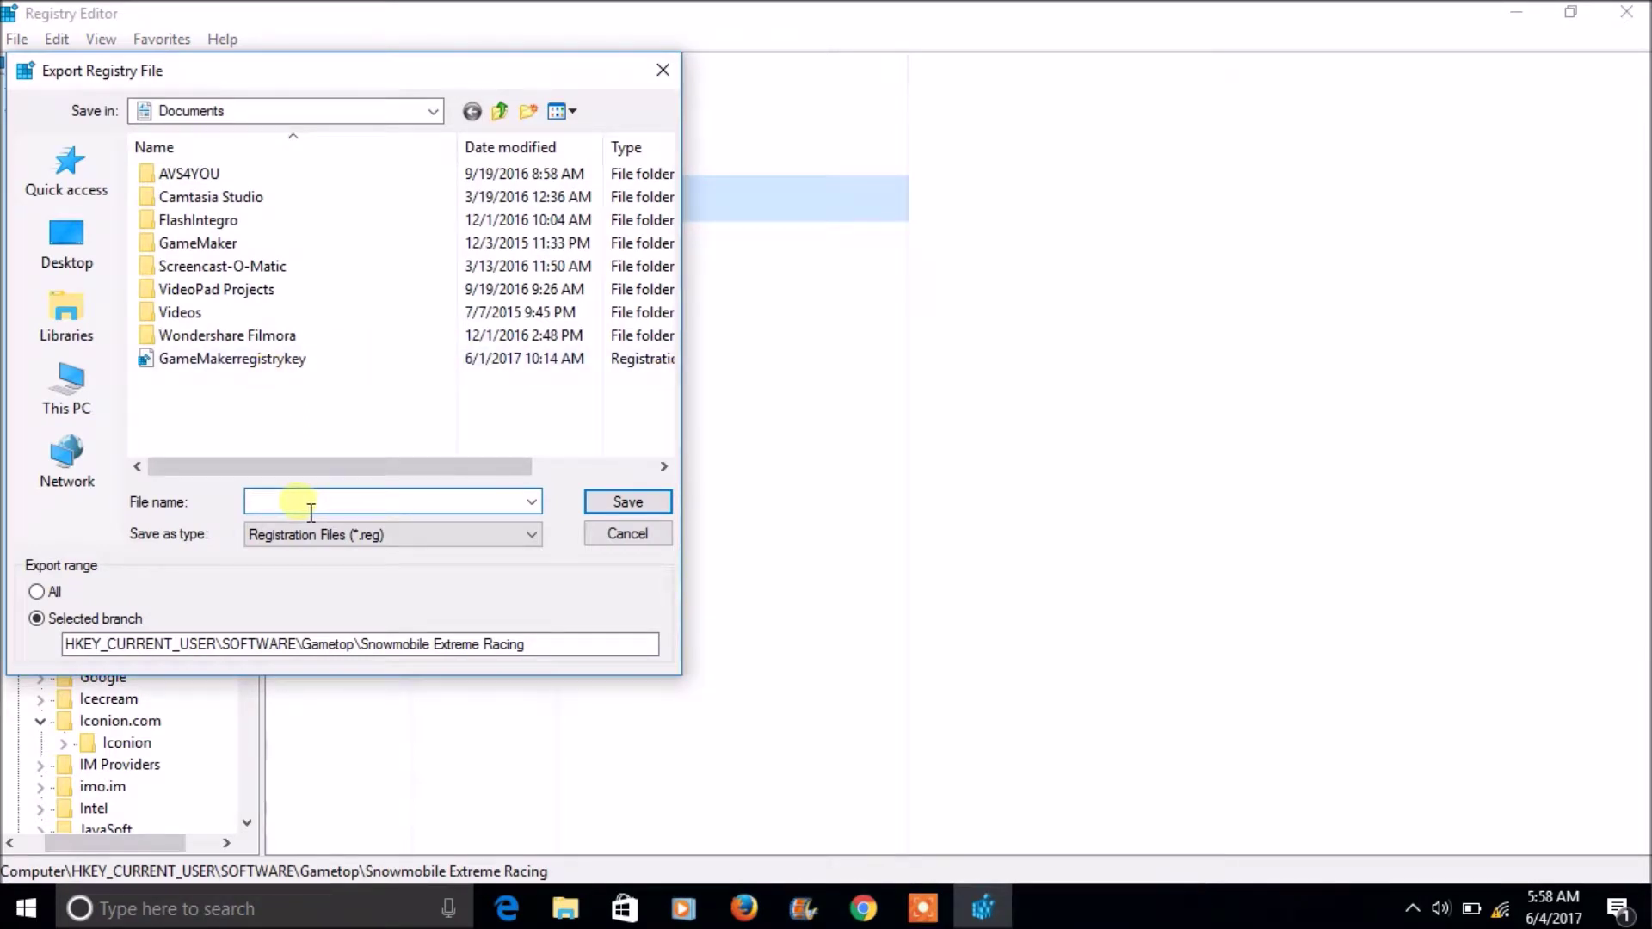
text(ga)
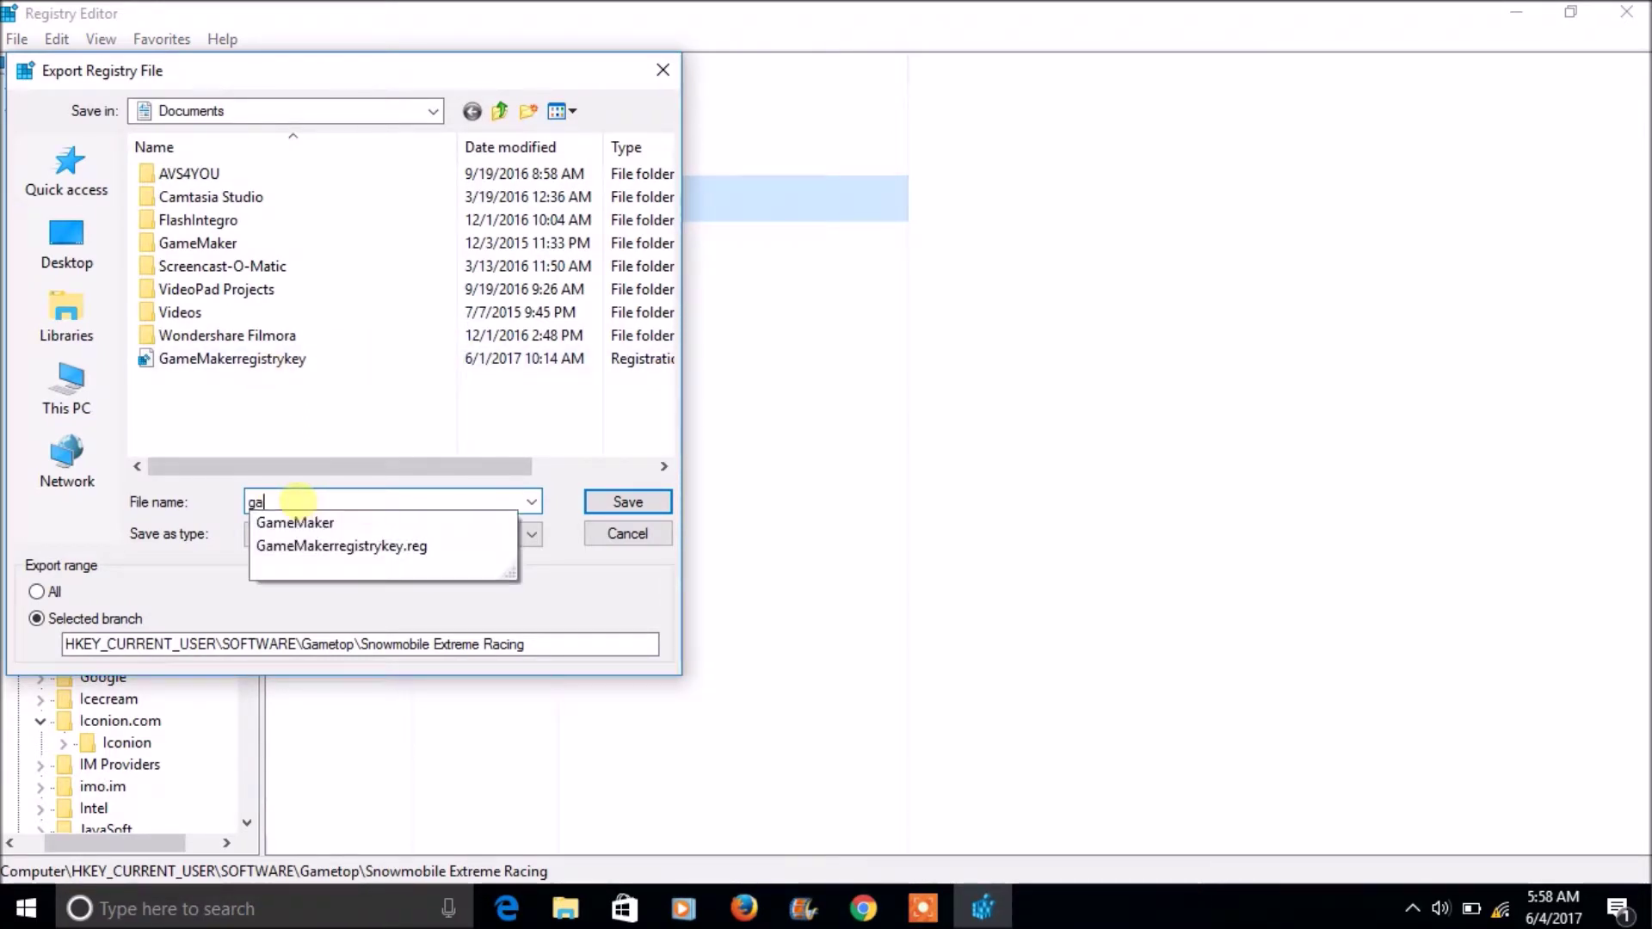
text(metop)
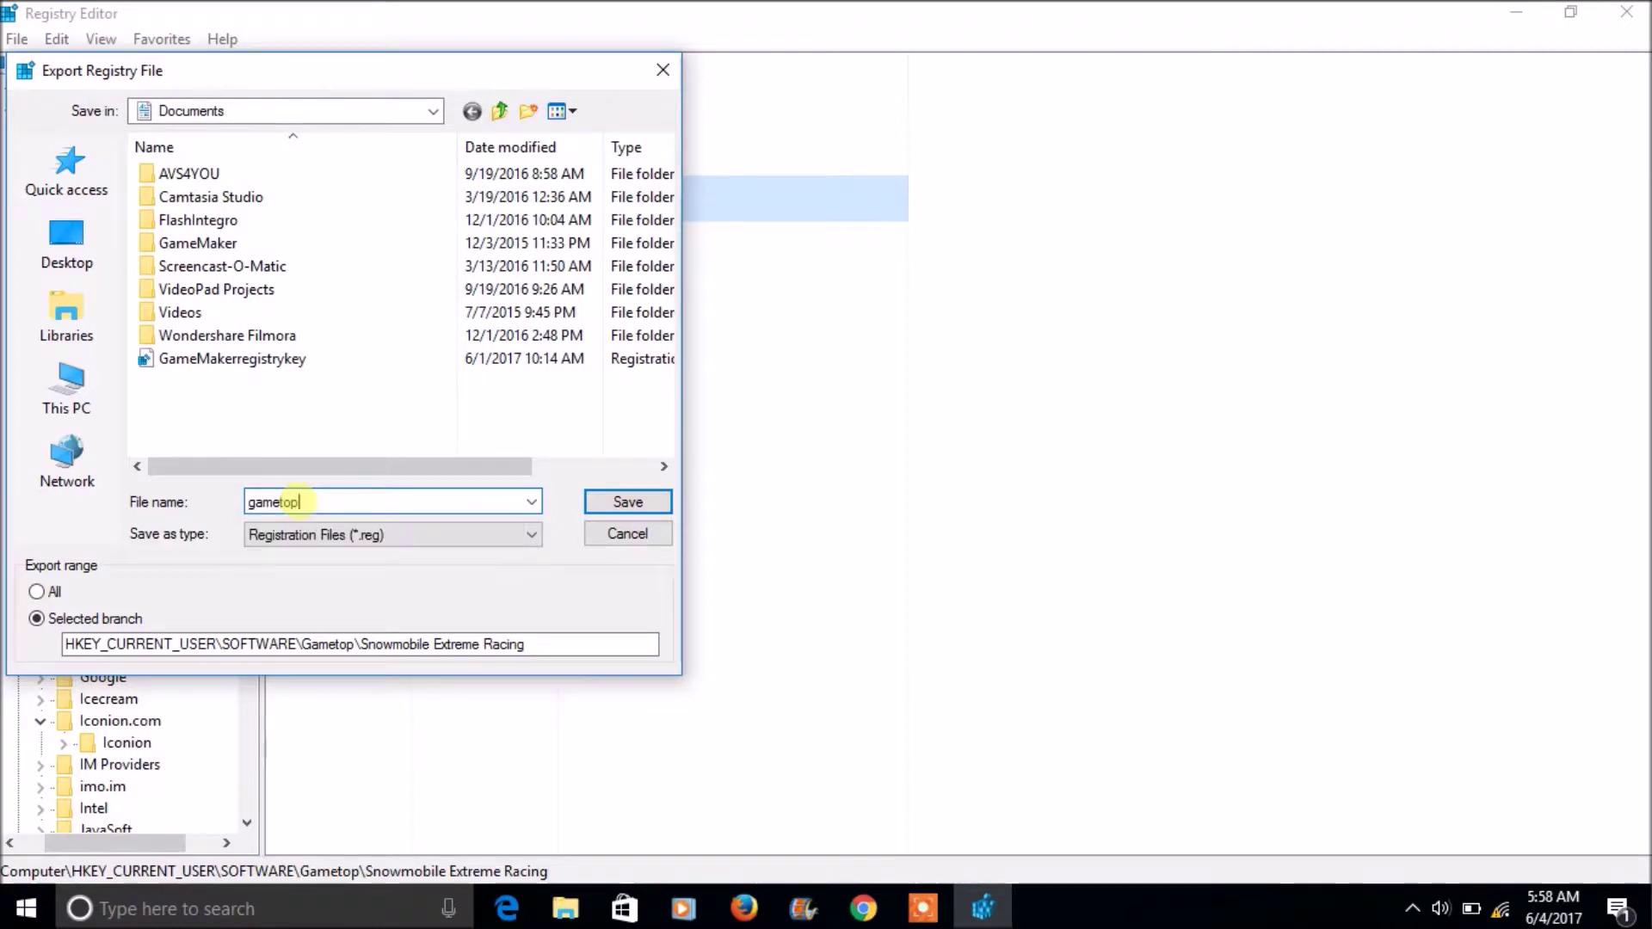
text(registry)
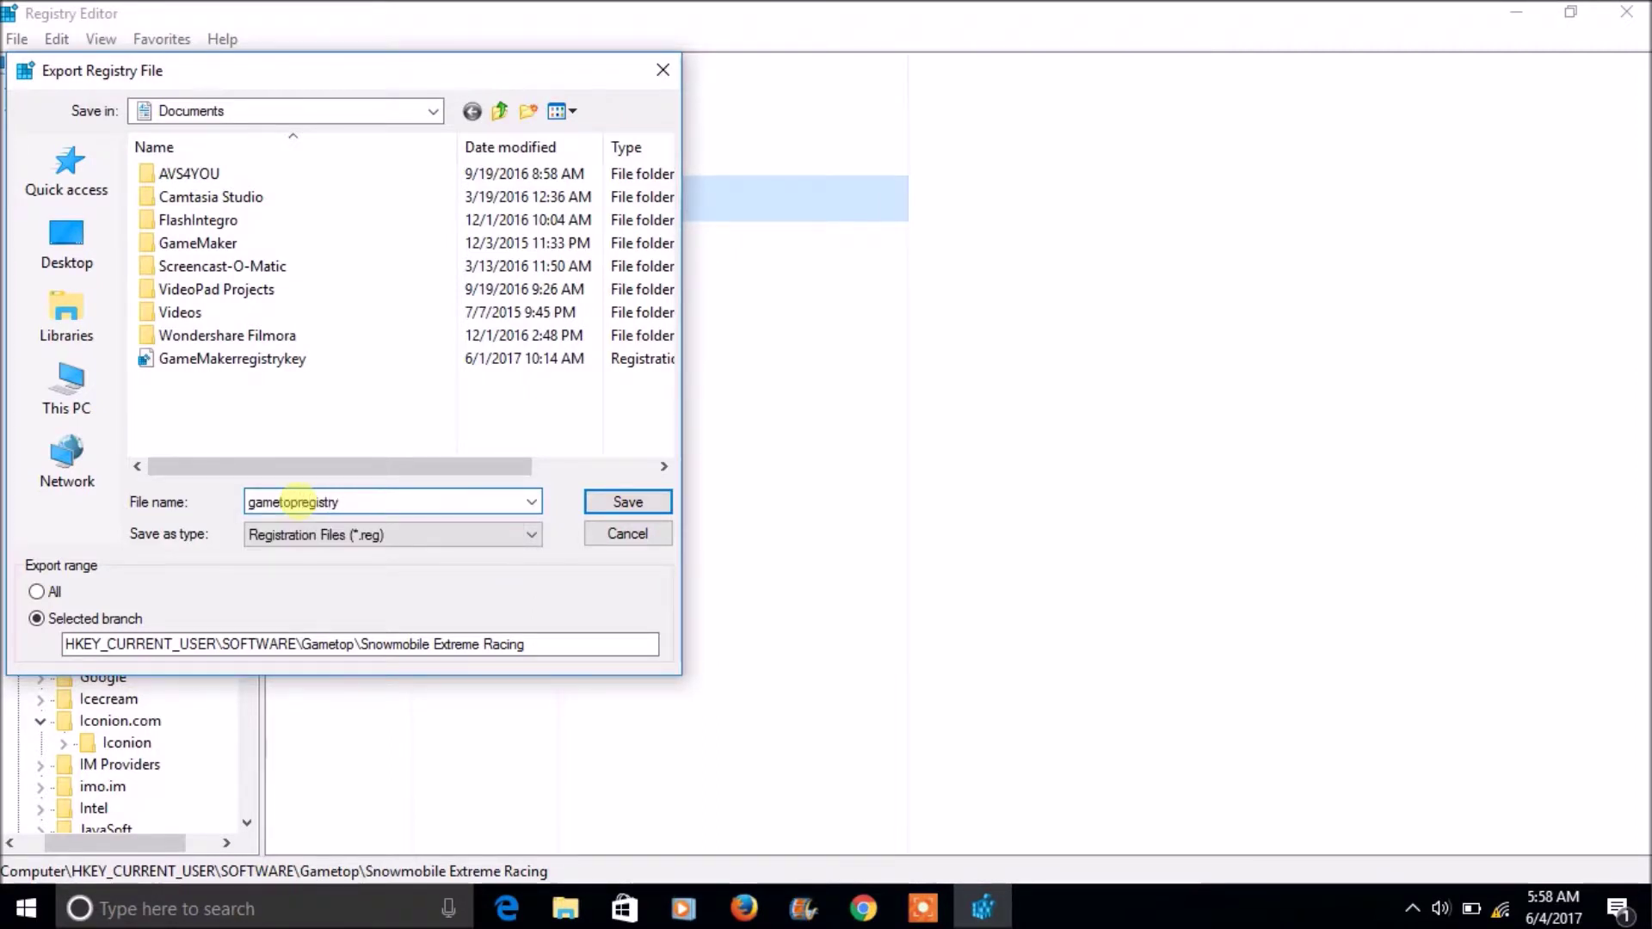
text(_ba)
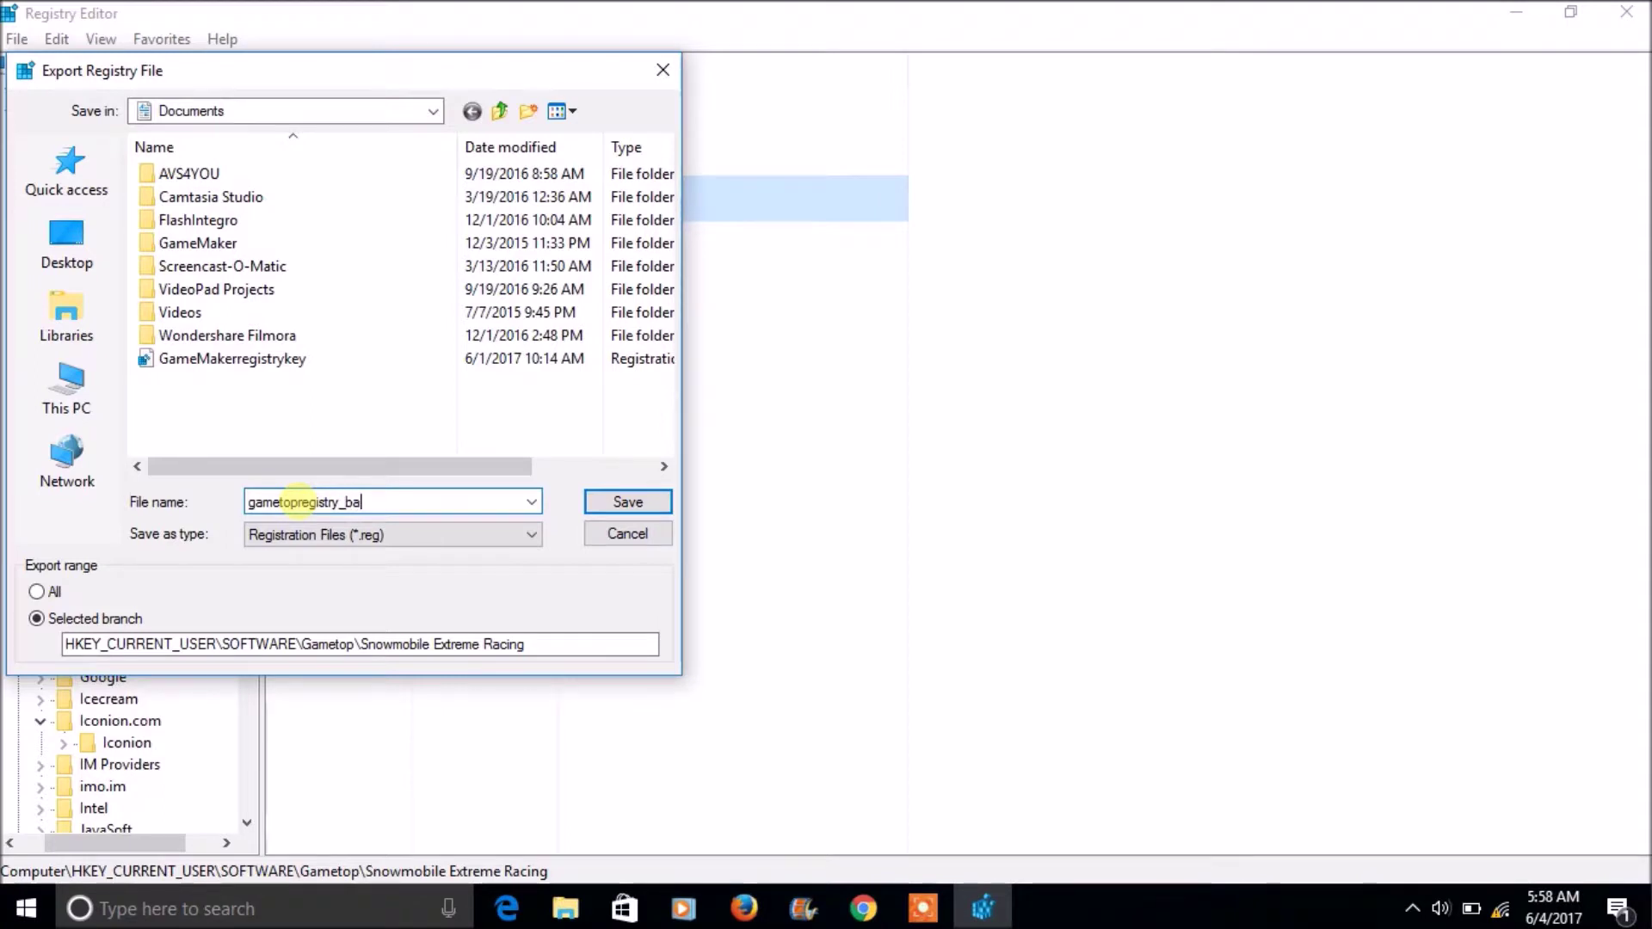
text(ckup)
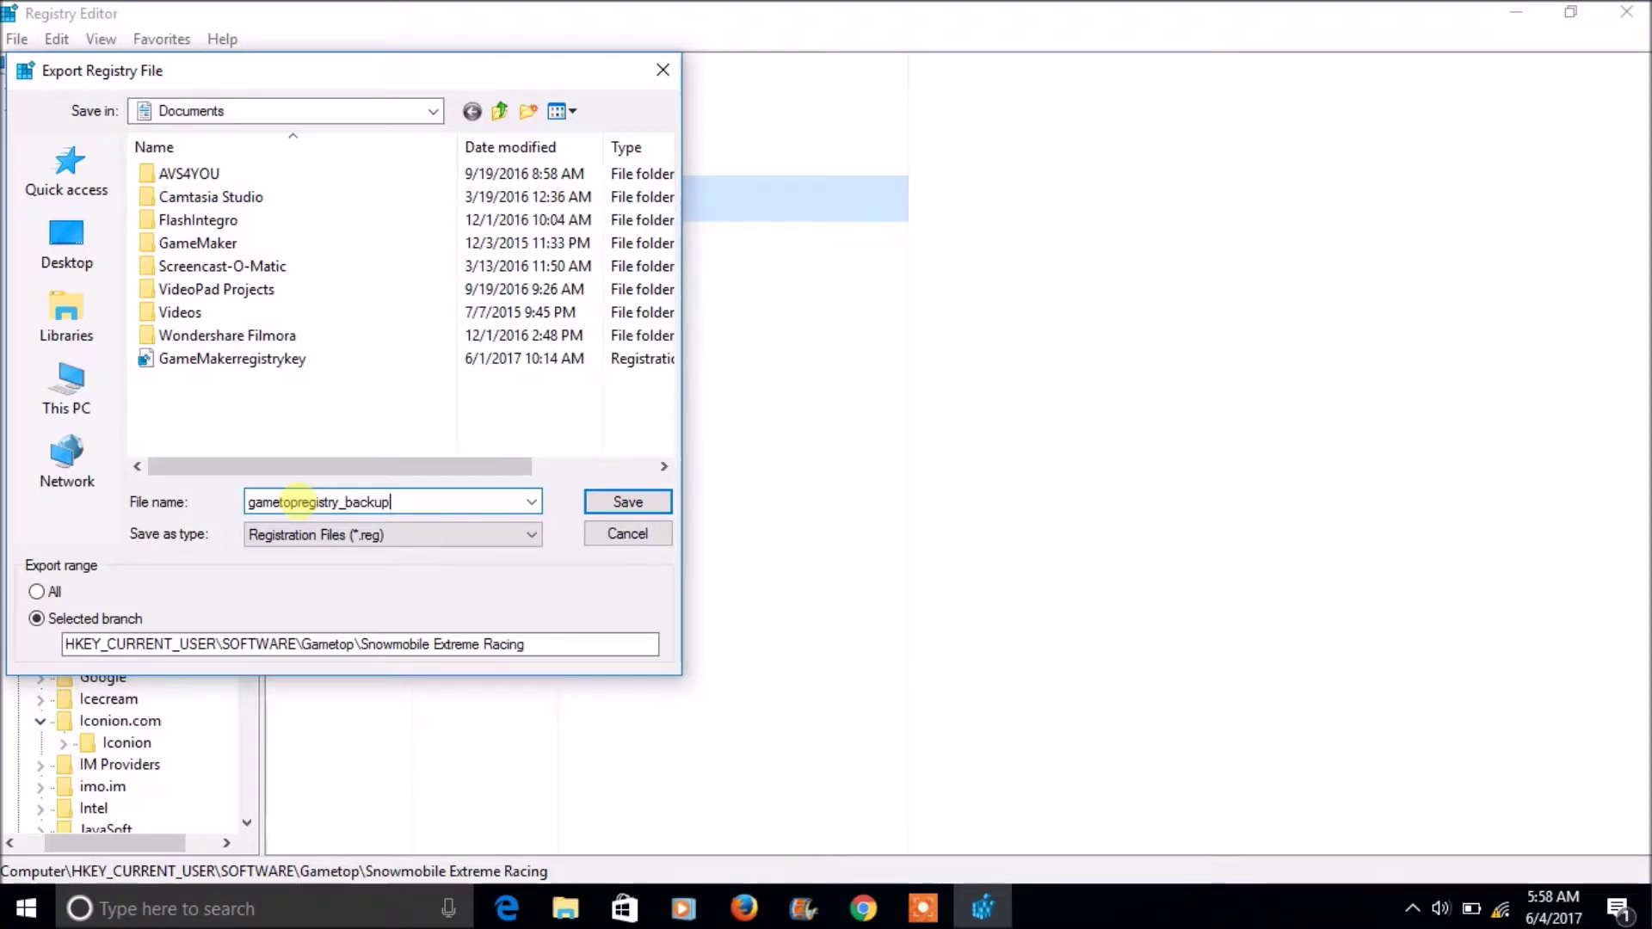
click(621, 509)
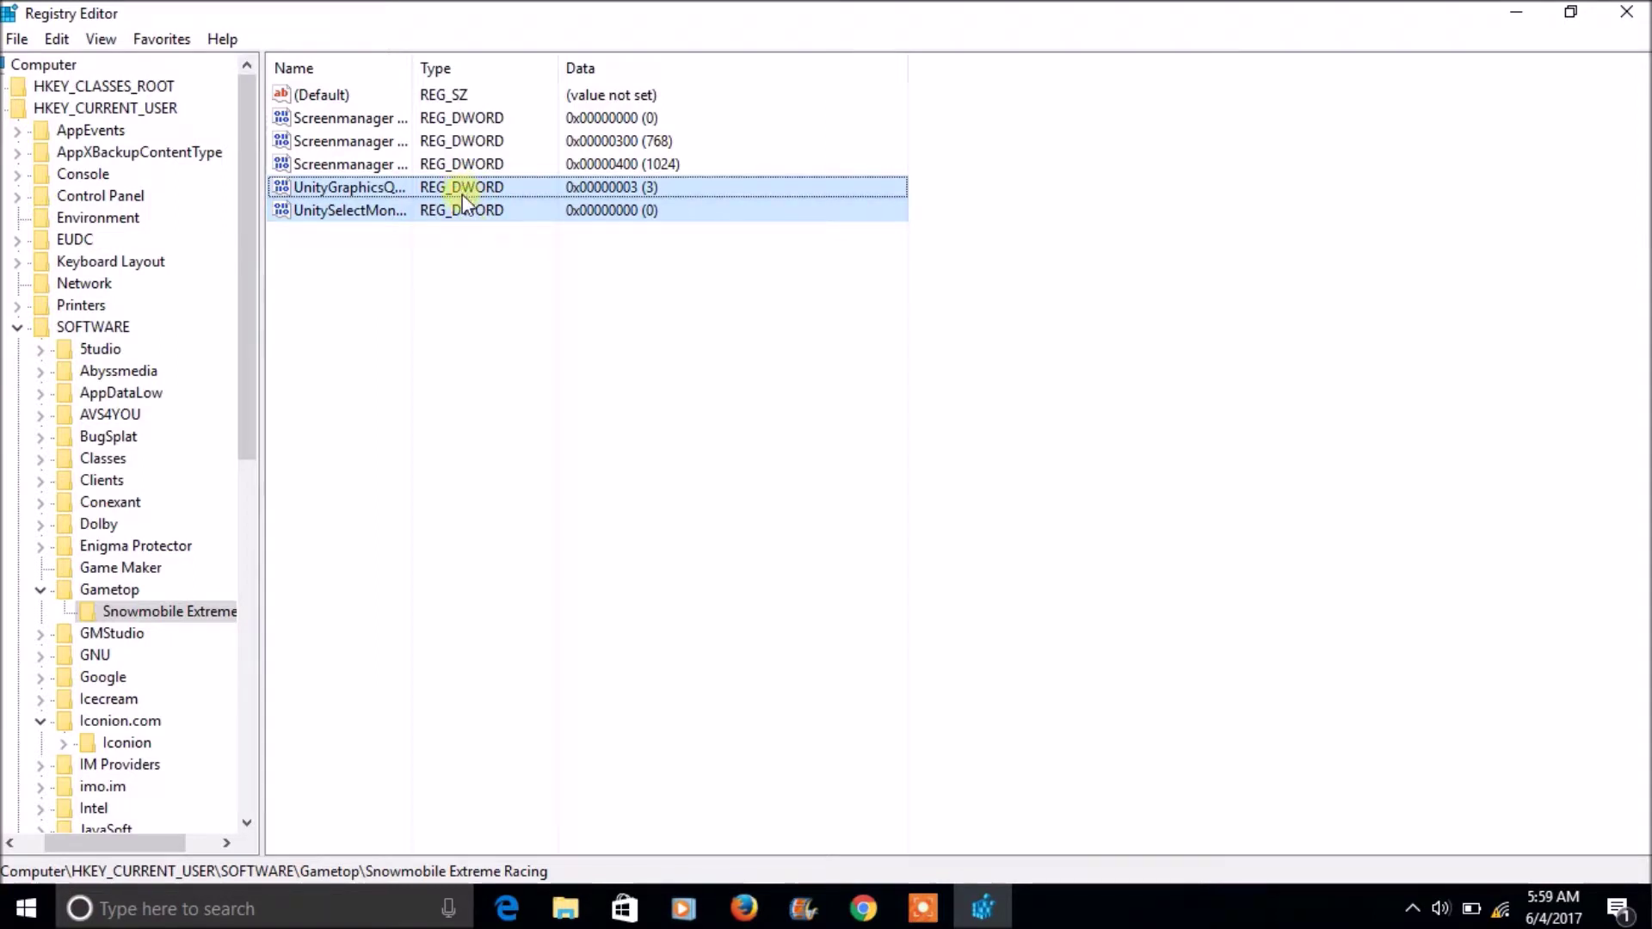
click(15, 41)
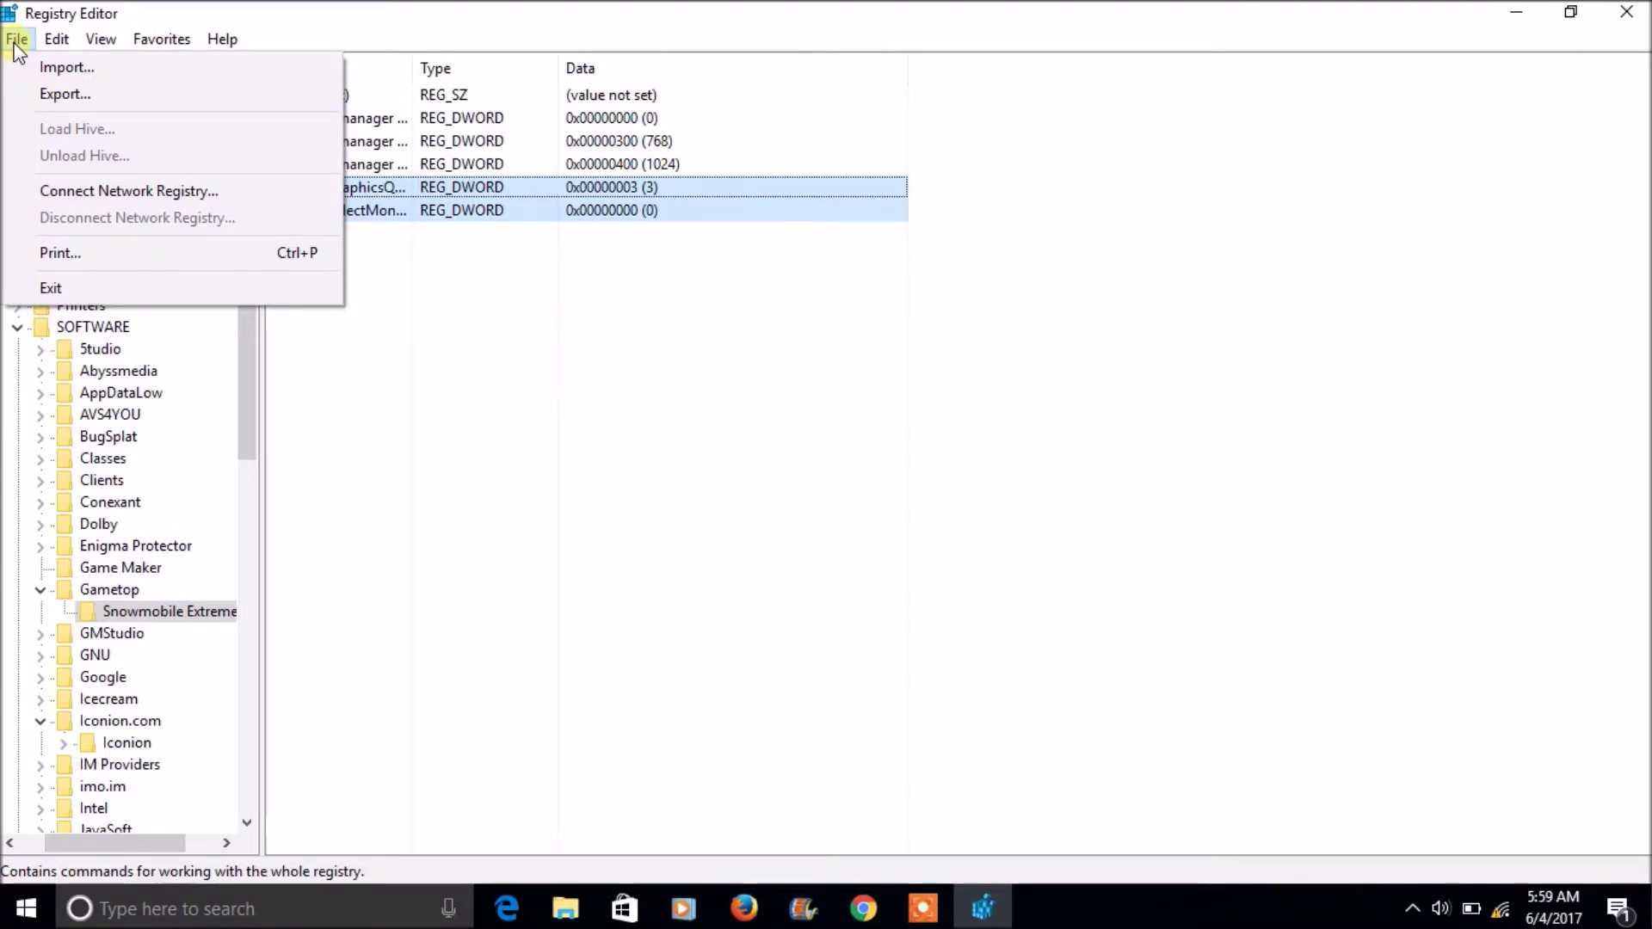
- Delete both Unity values, leaving only the three Screenmanager DWORDs
click(536, 356)
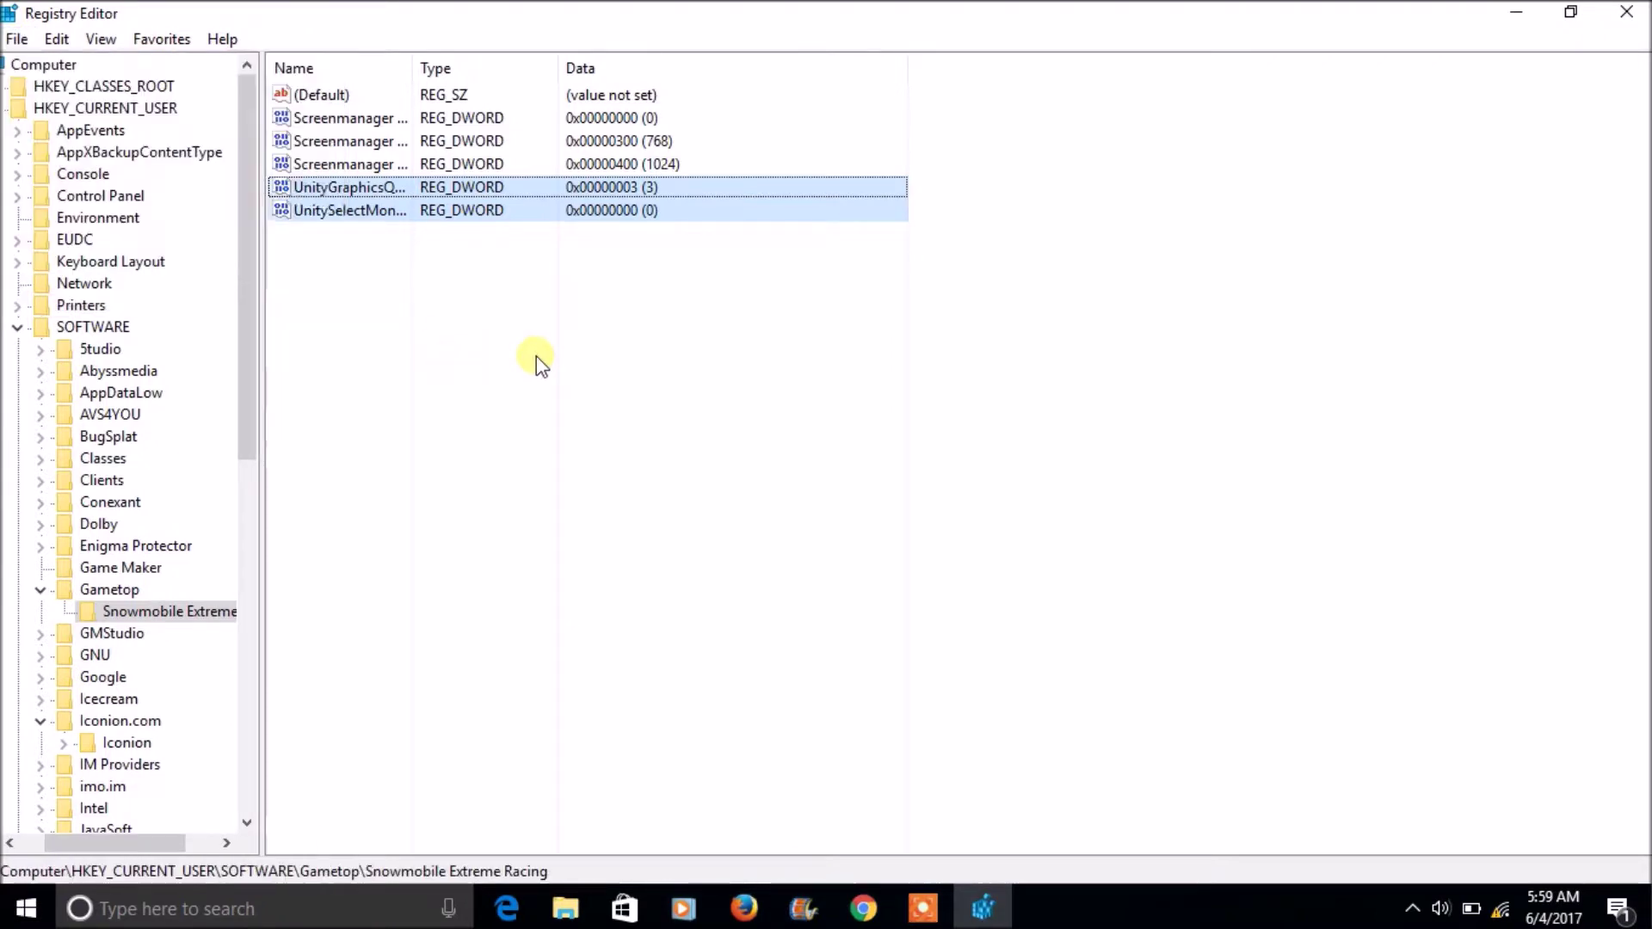
click(522, 189)
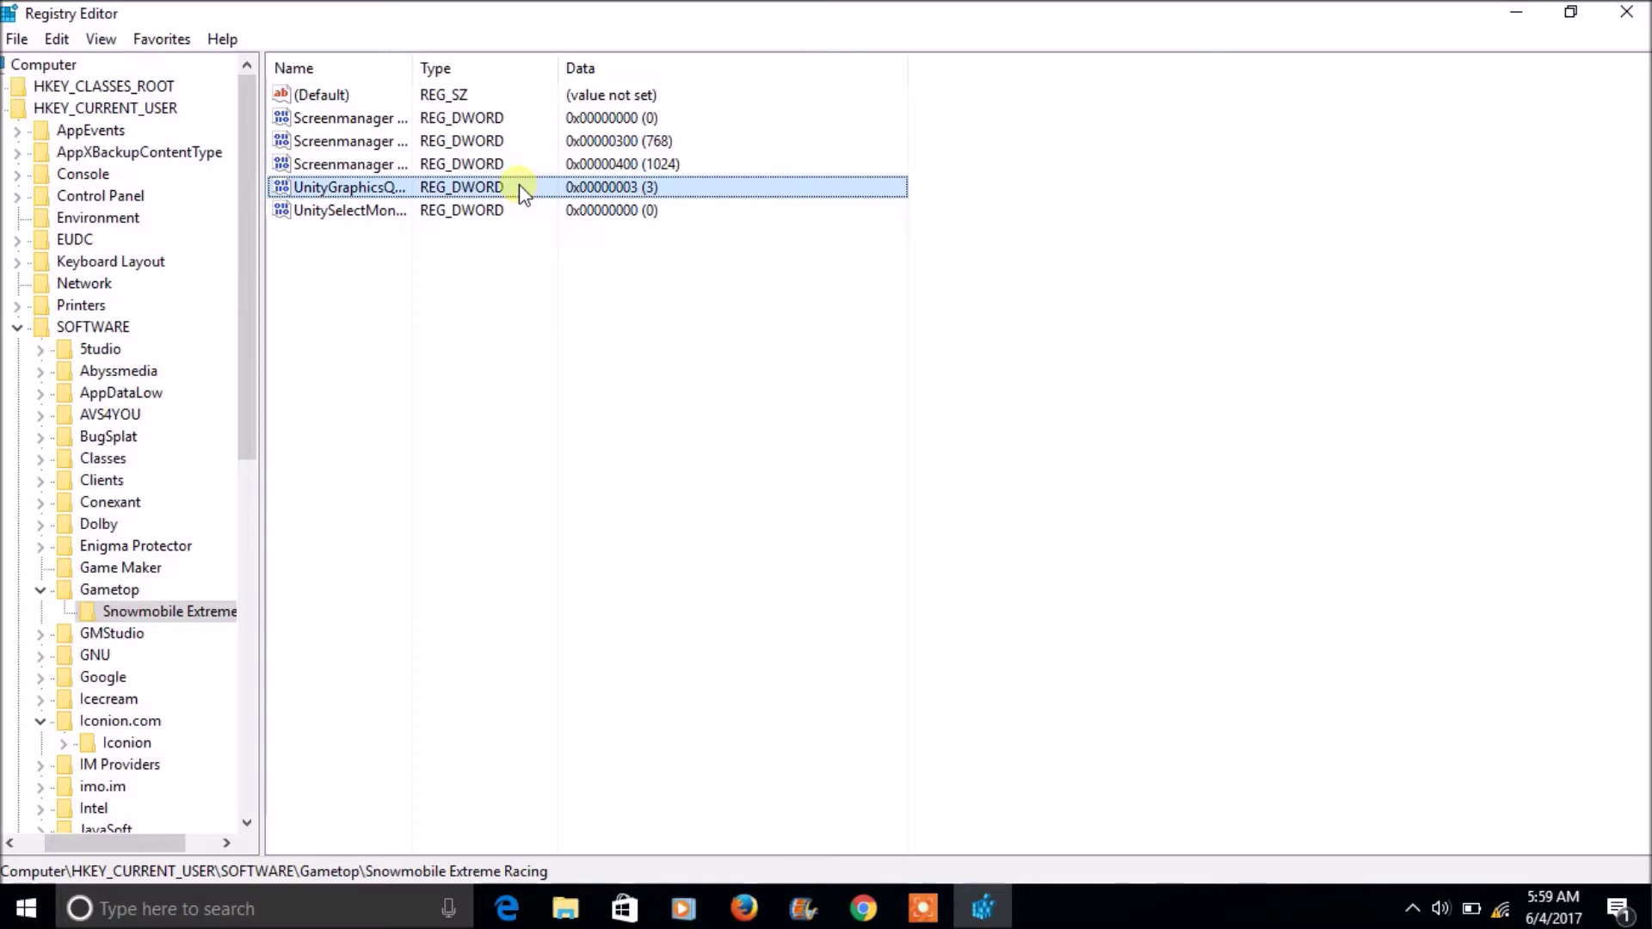
shift+click(527, 215)
right_click(527, 217)
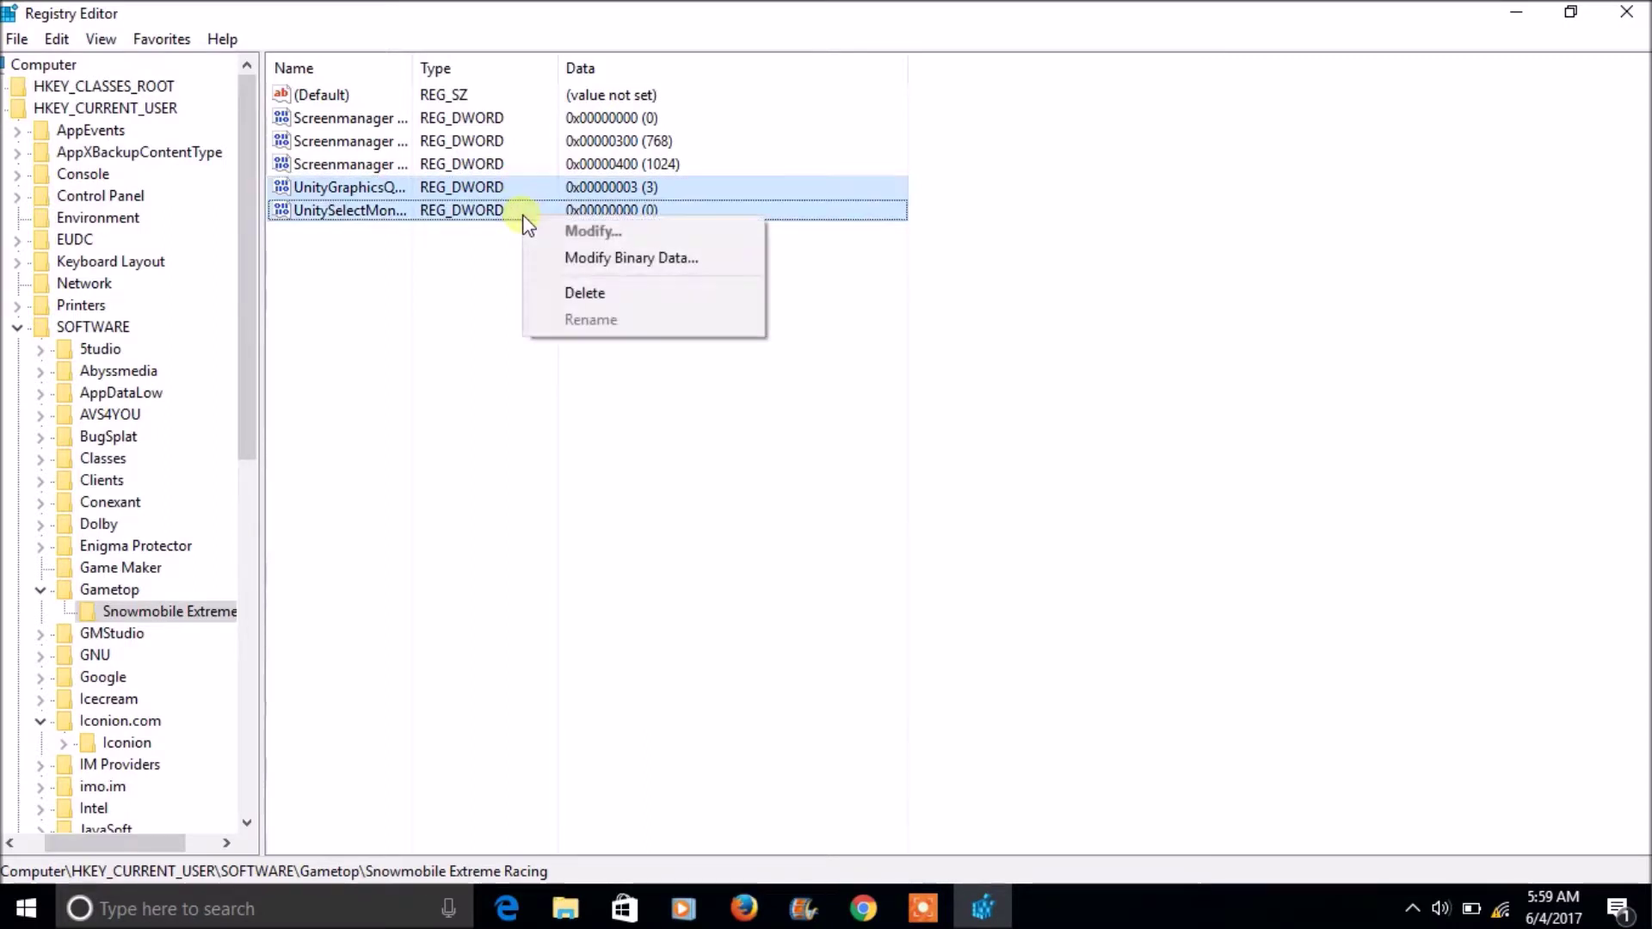
click(624, 295)
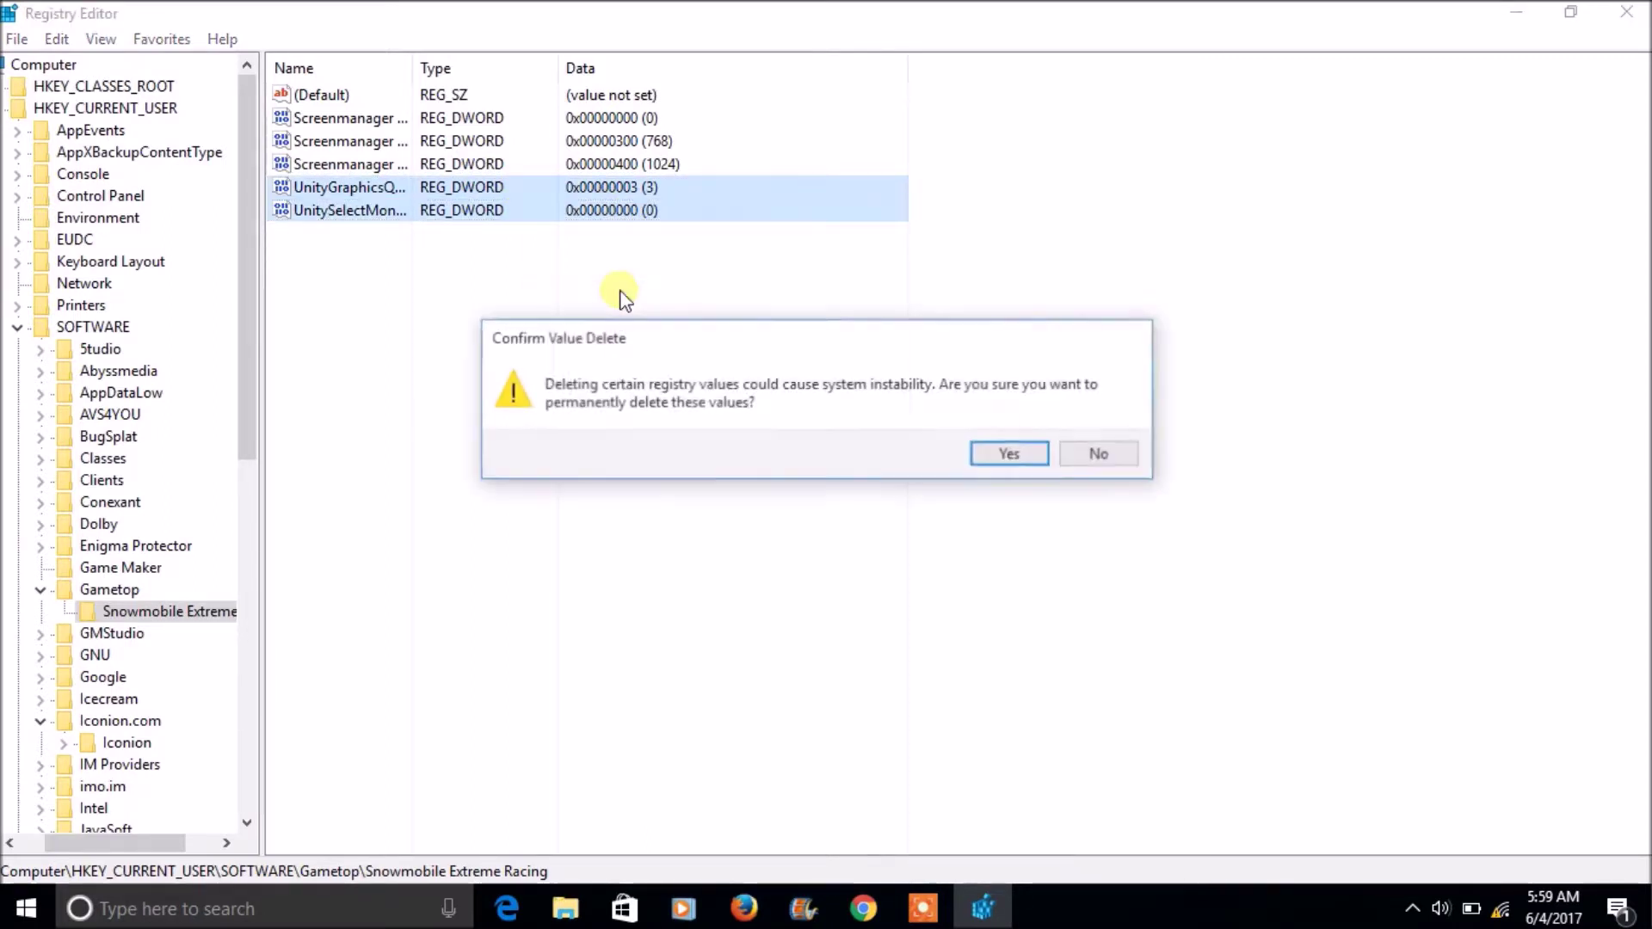
click(1019, 461)
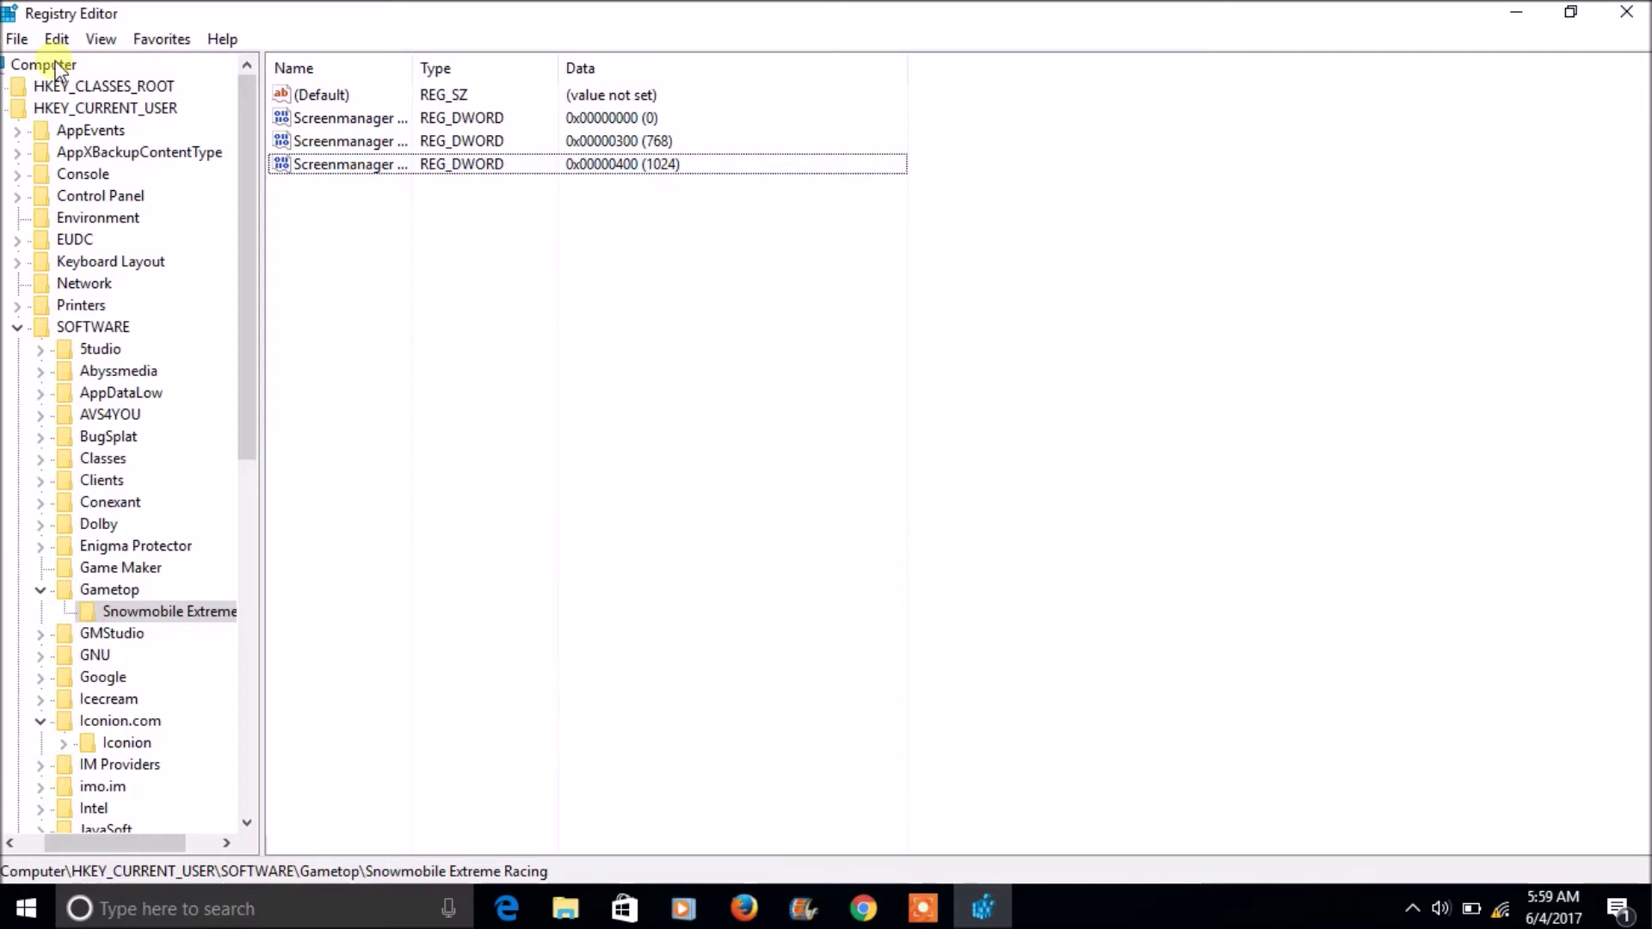
- Import gametopregistry_backup.reg from Documents back into the registry
click(15, 39)
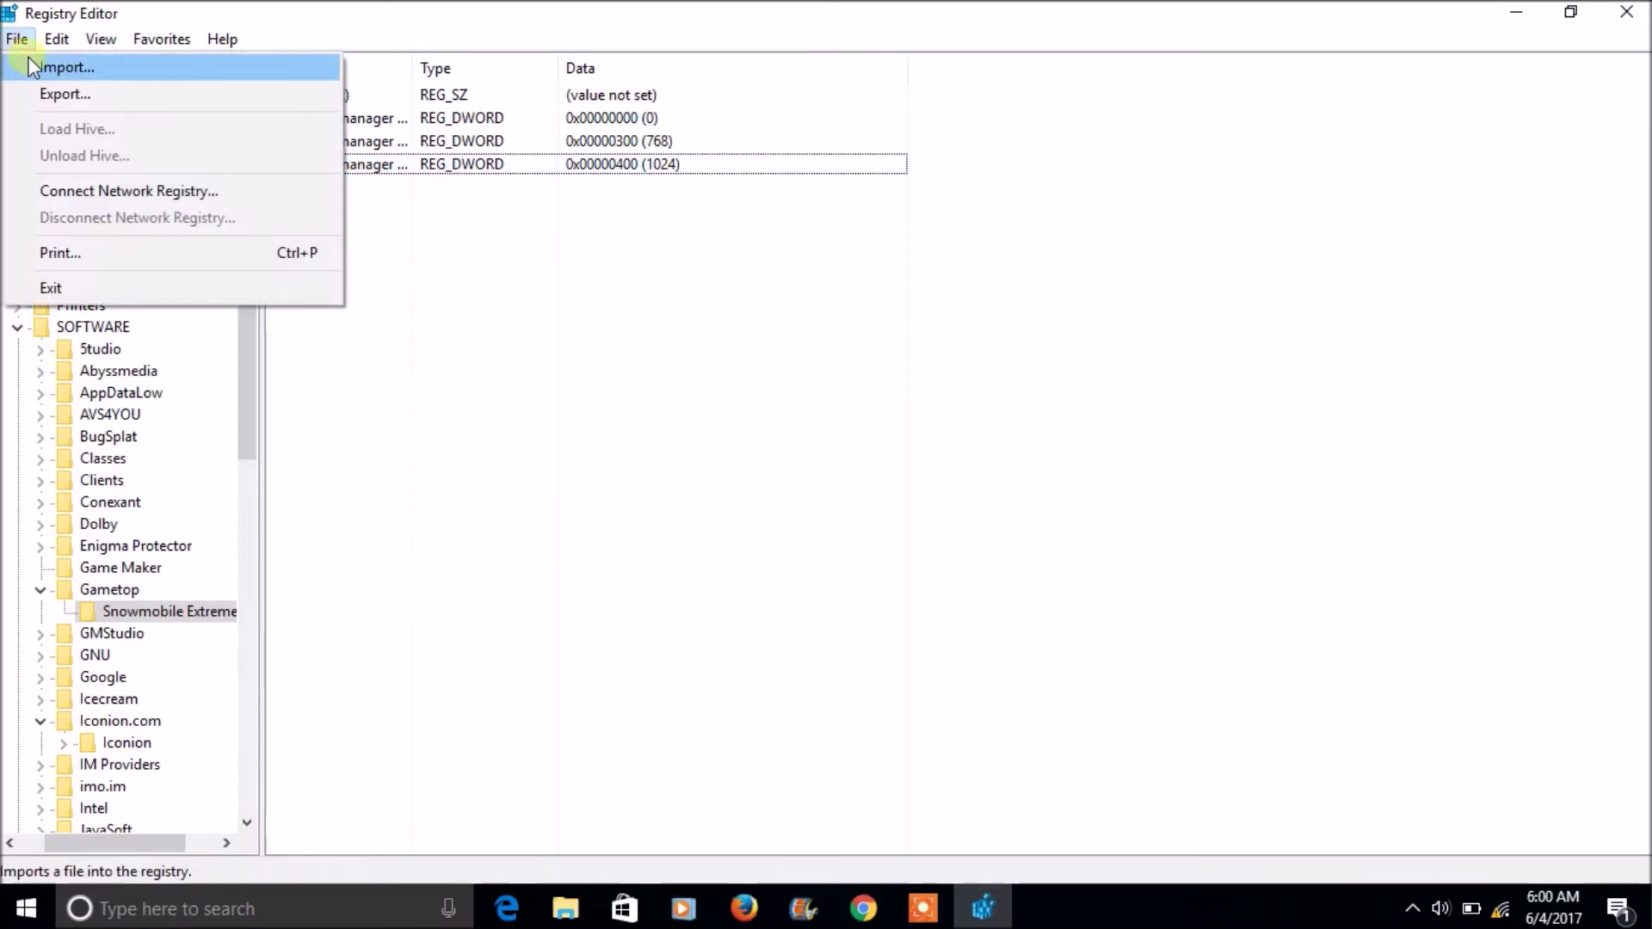
click(45, 65)
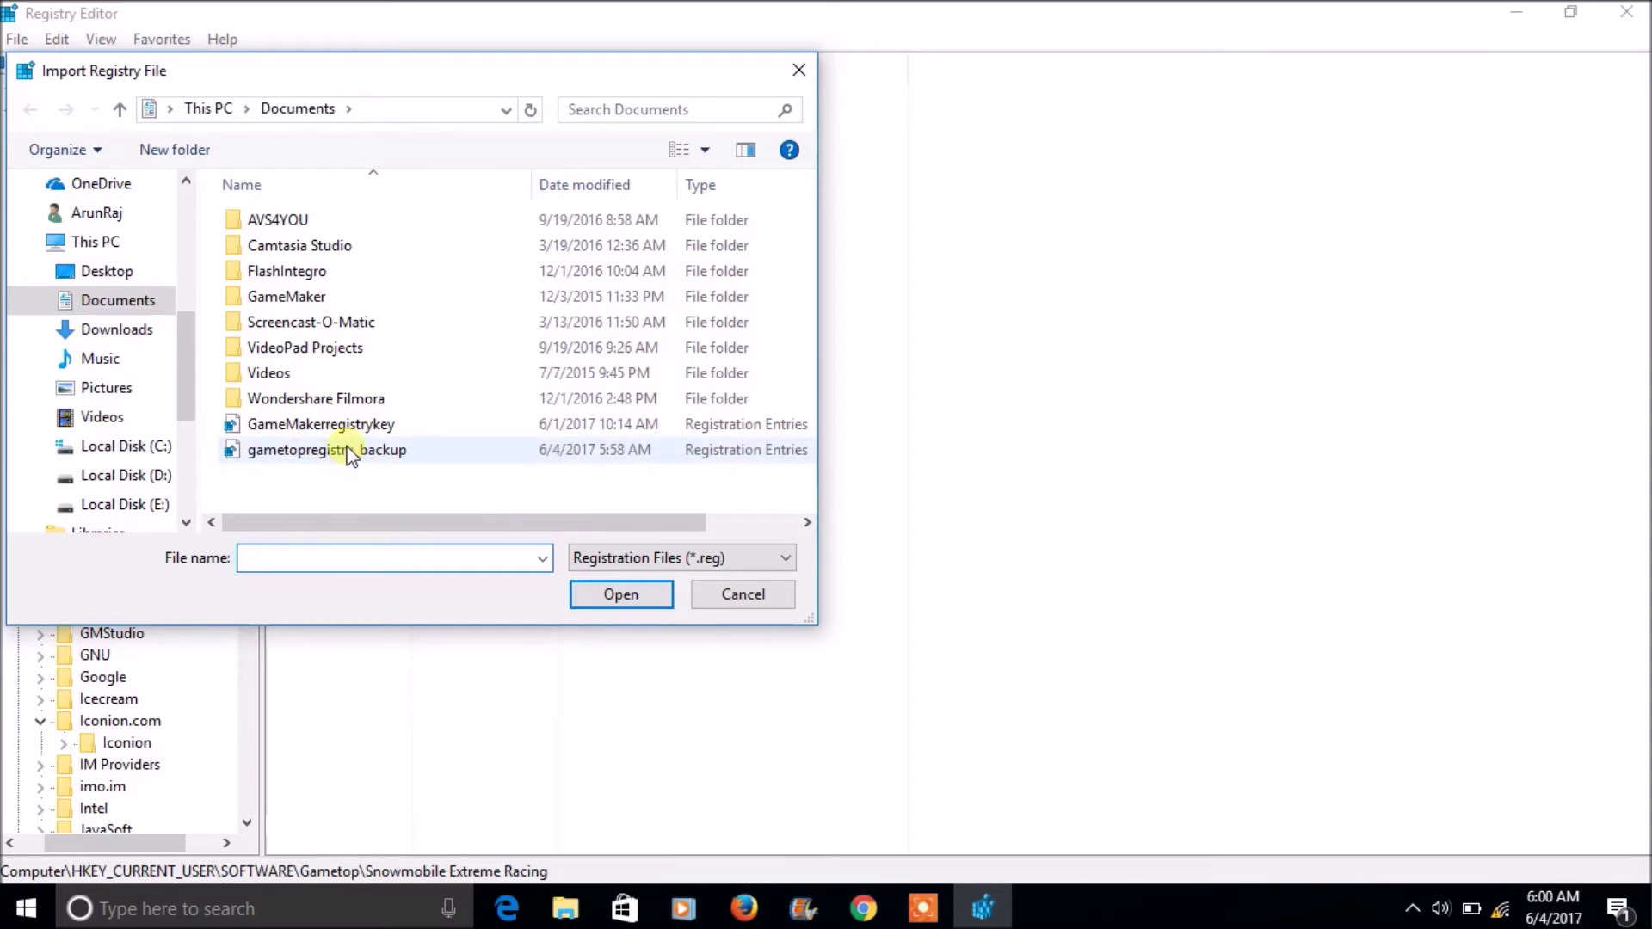
click(346, 451)
click(643, 605)
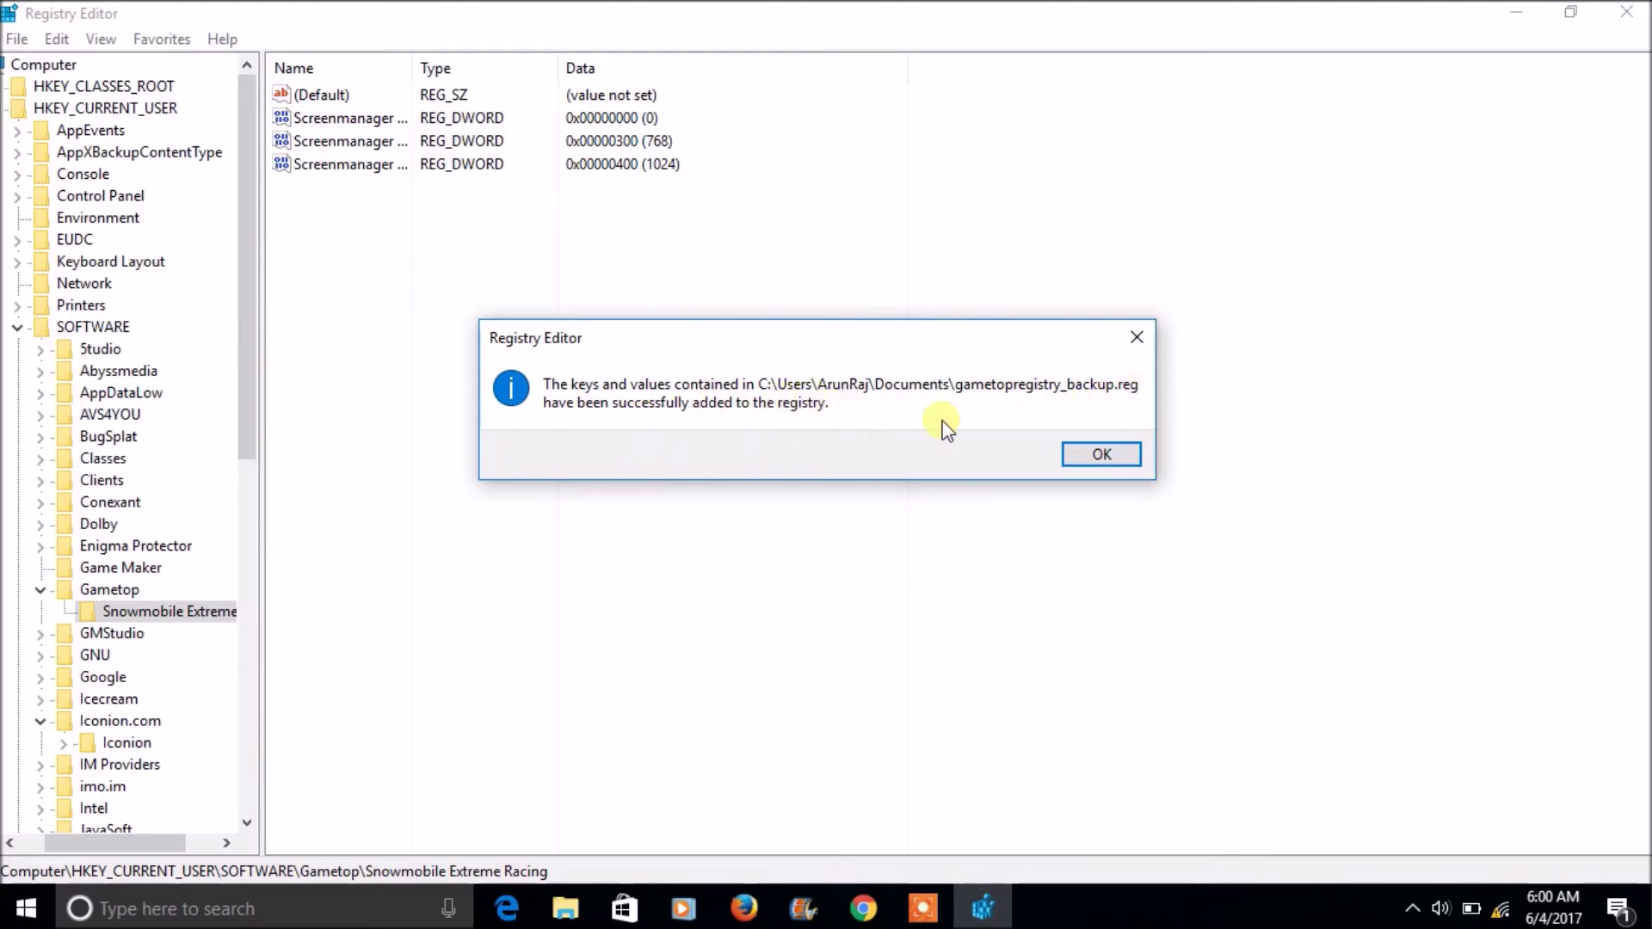
- Dismiss the import success message and check the restored Unity values, 3 and 0
click(1100, 454)
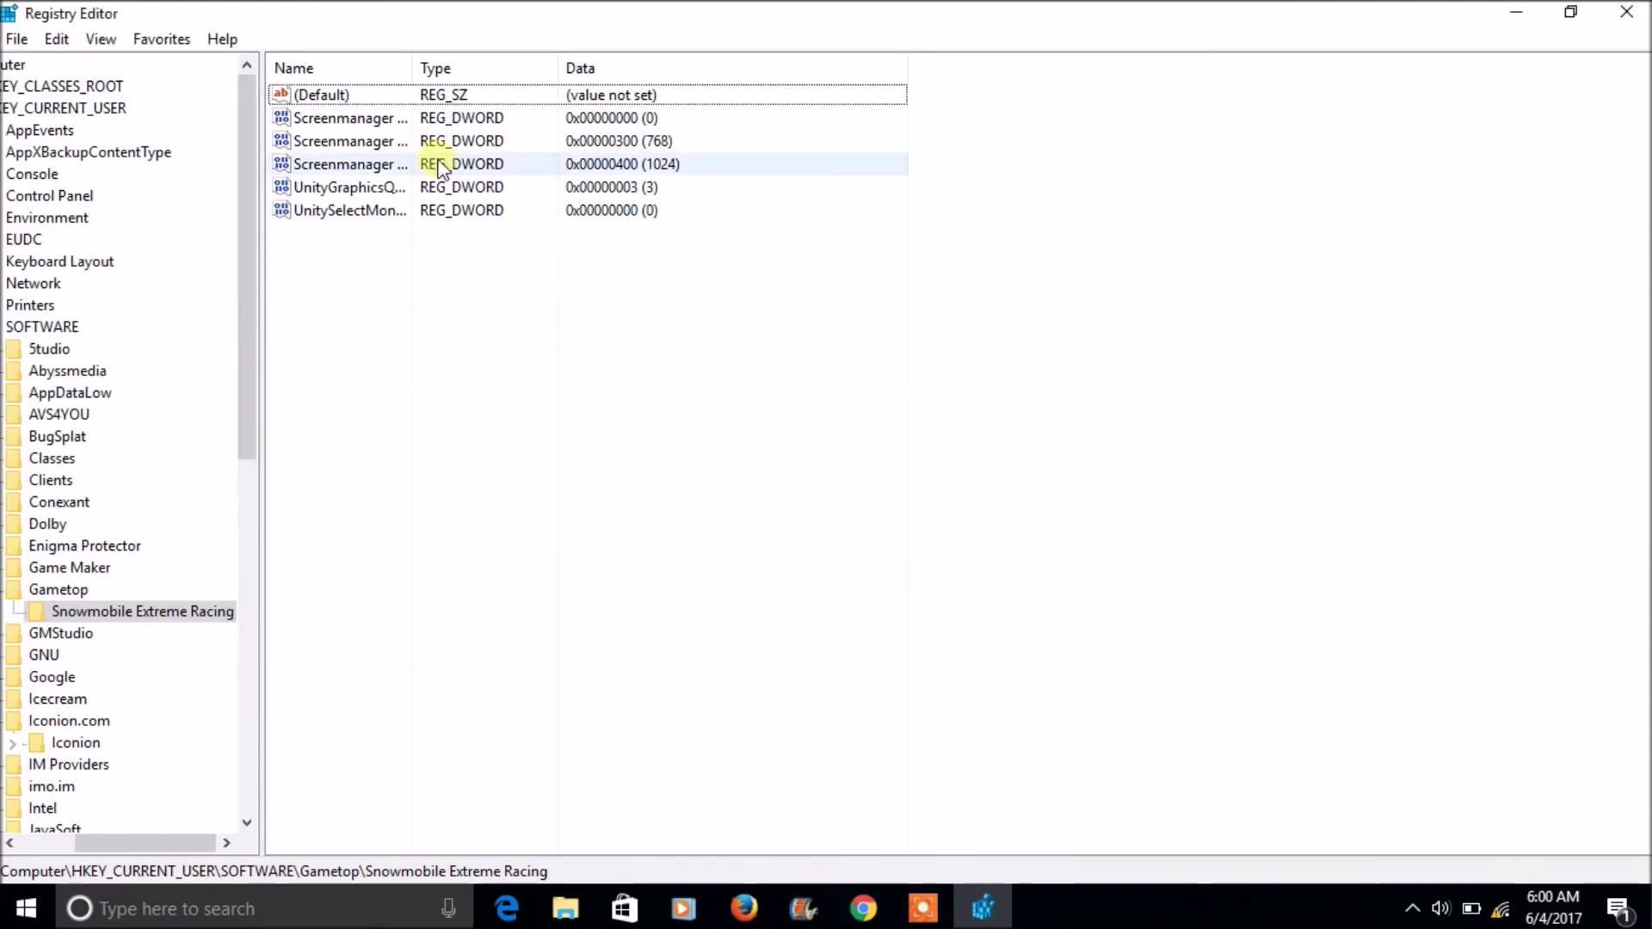
click(431, 189)
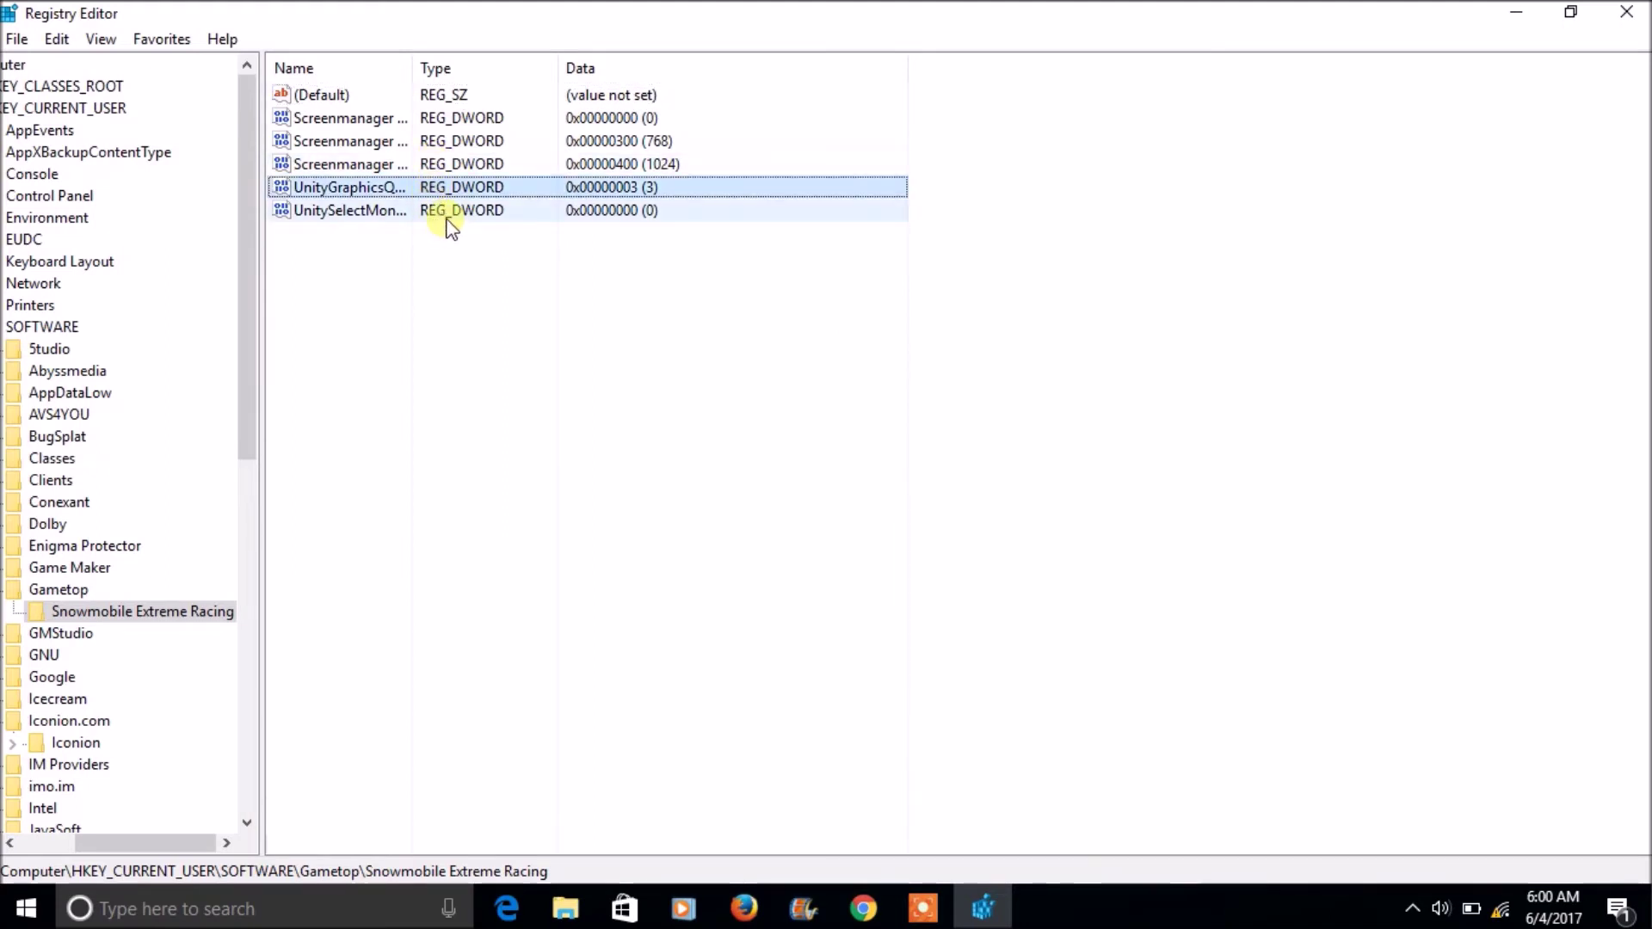
click(447, 220)
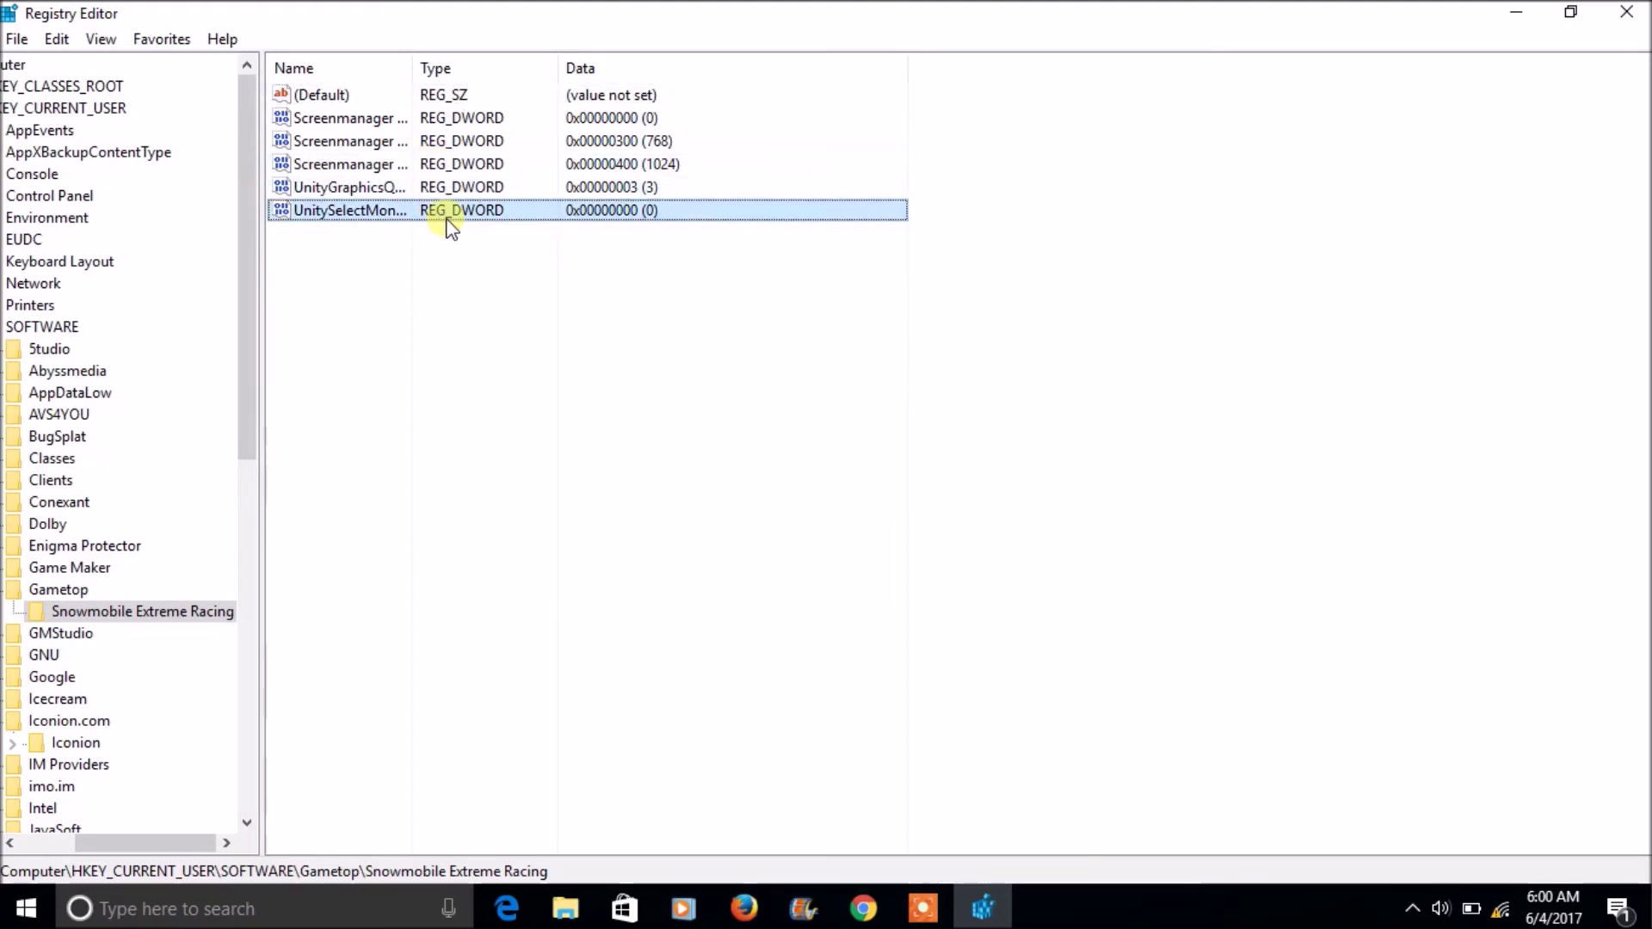